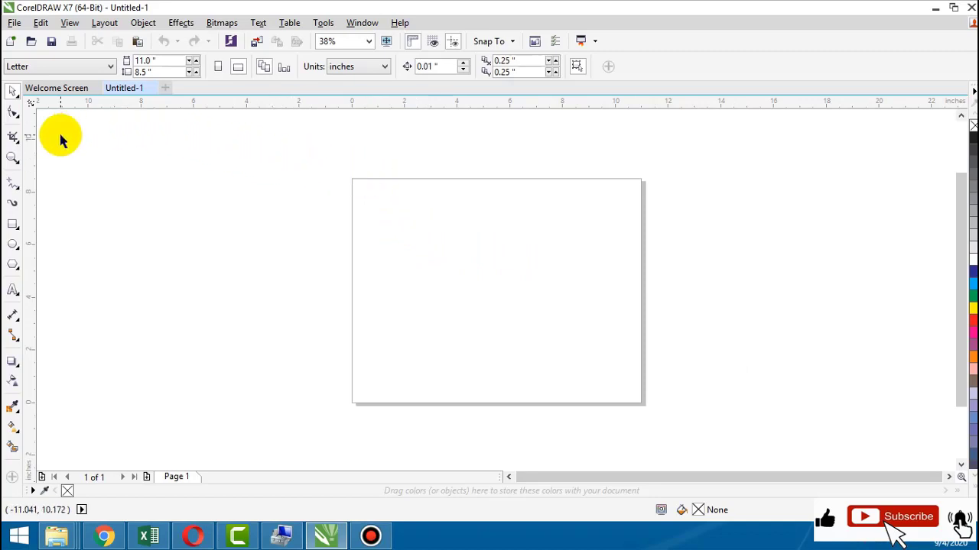
Set the page size to A4 in landscape orientation
click(112, 67)
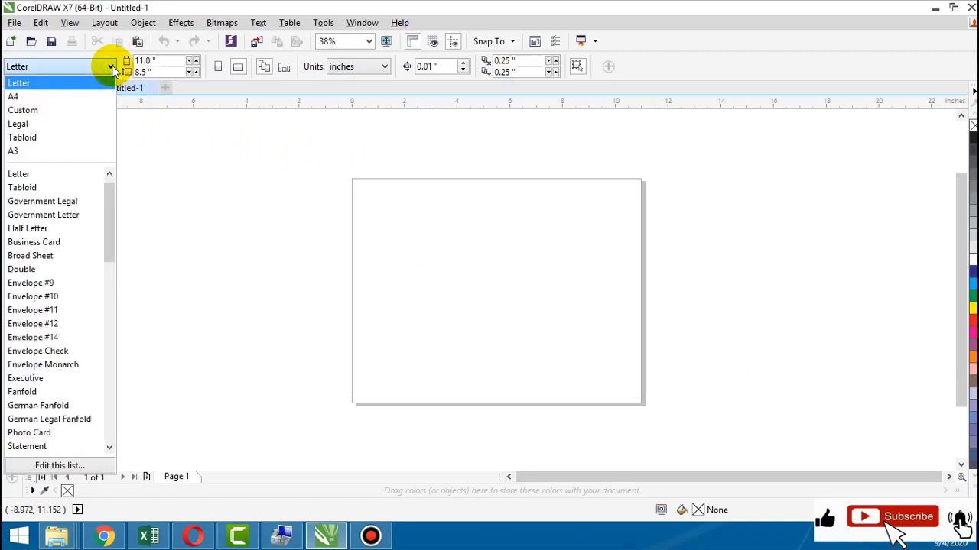
click(67, 96)
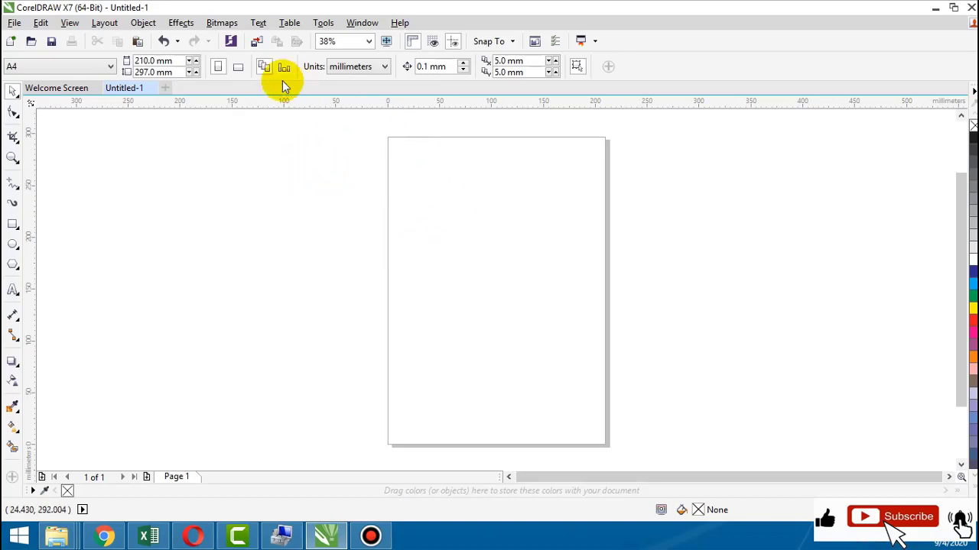
click(244, 70)
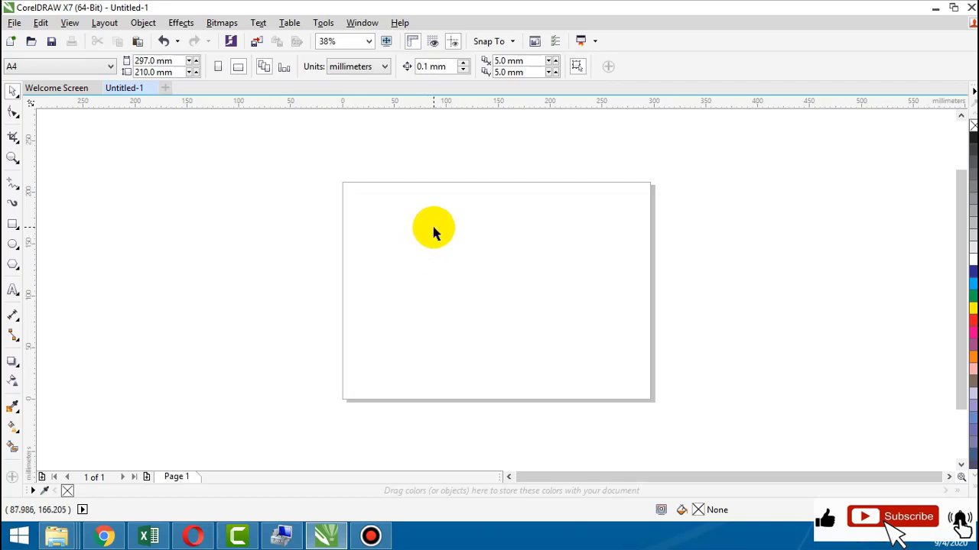
Add a line of artistic text in the upper part of the page reading "welcome", the channel owner's name and "channel"
click(12, 291)
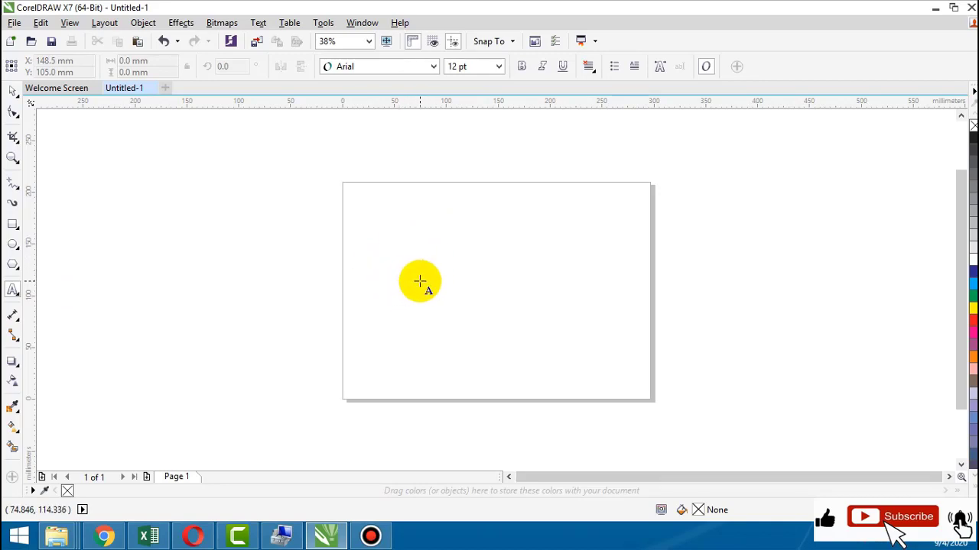
click(13, 91)
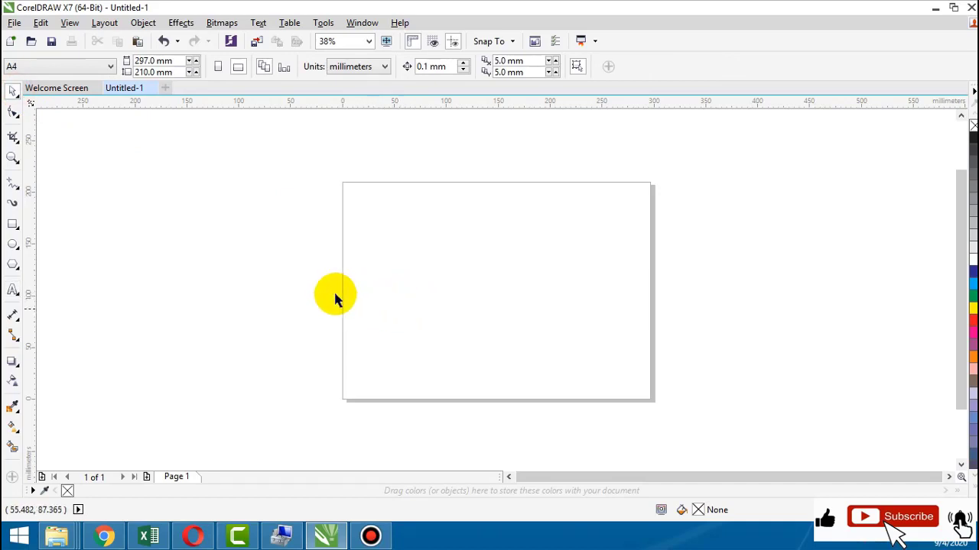
click(13, 290)
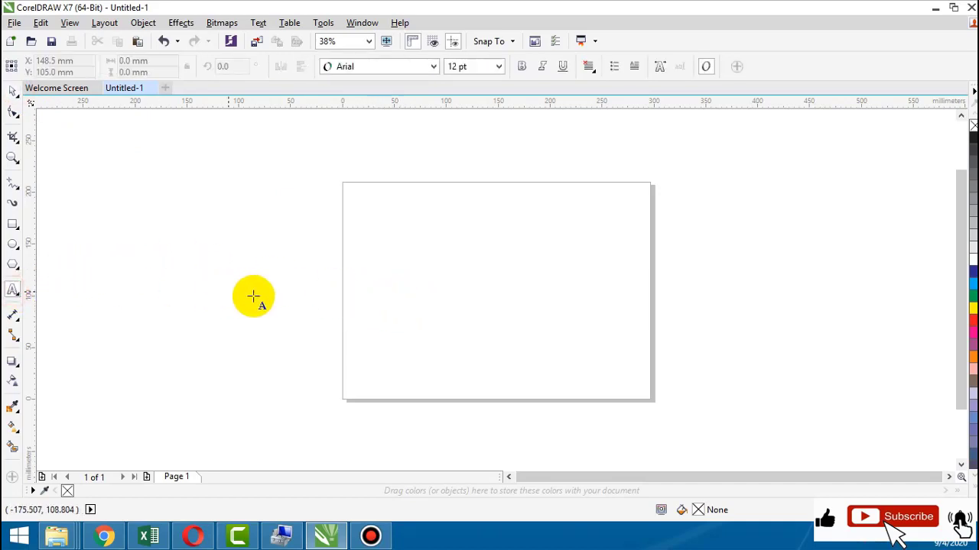
click(419, 248)
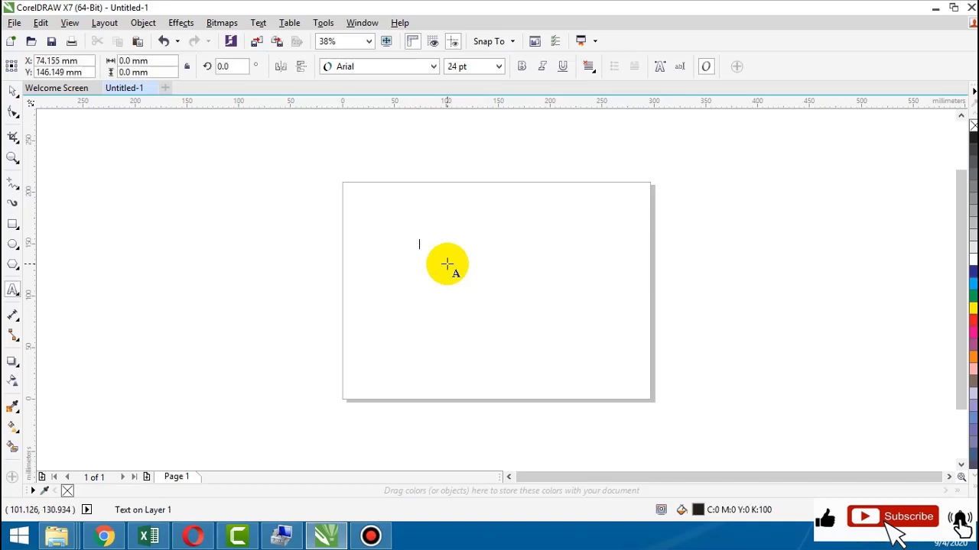
text(welcome solihin bidzars channel)
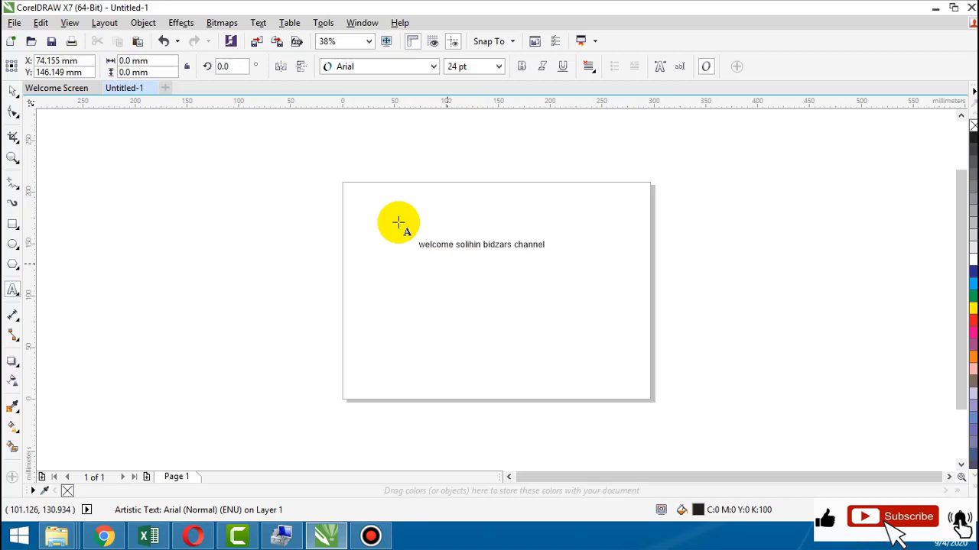
click(13, 90)
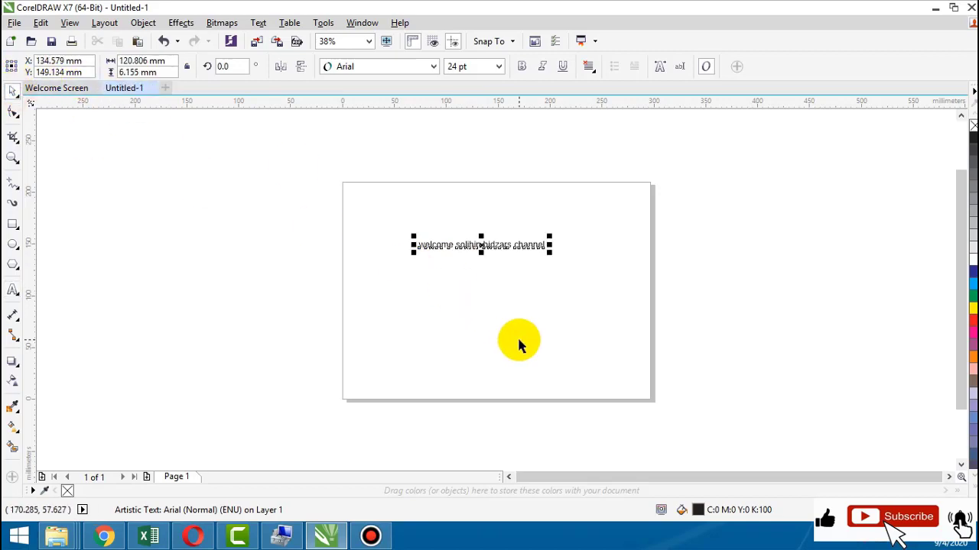
Add a second line reading "jangan lupa klib subcribe" below the welcome text
key(shift+F2)
scroll(542, 302, down, 2)
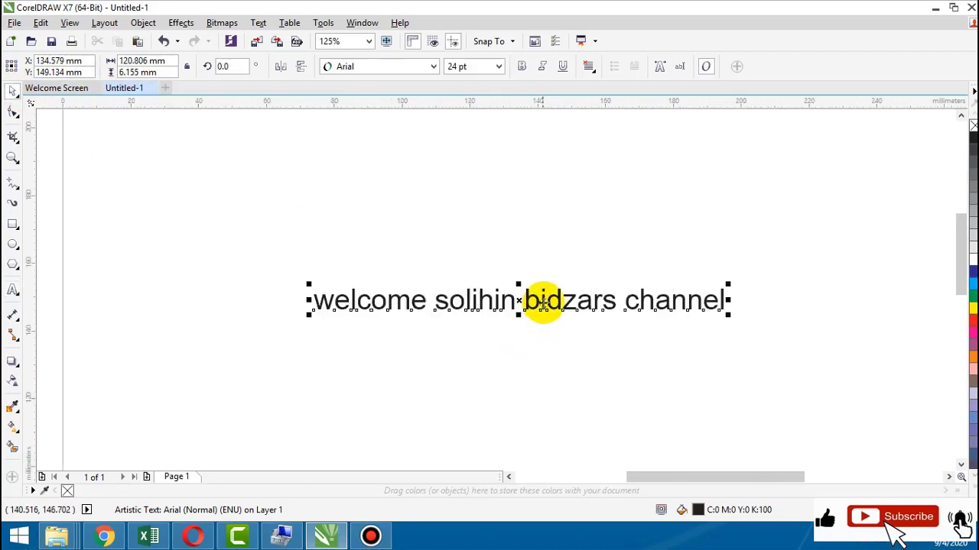
click(13, 290)
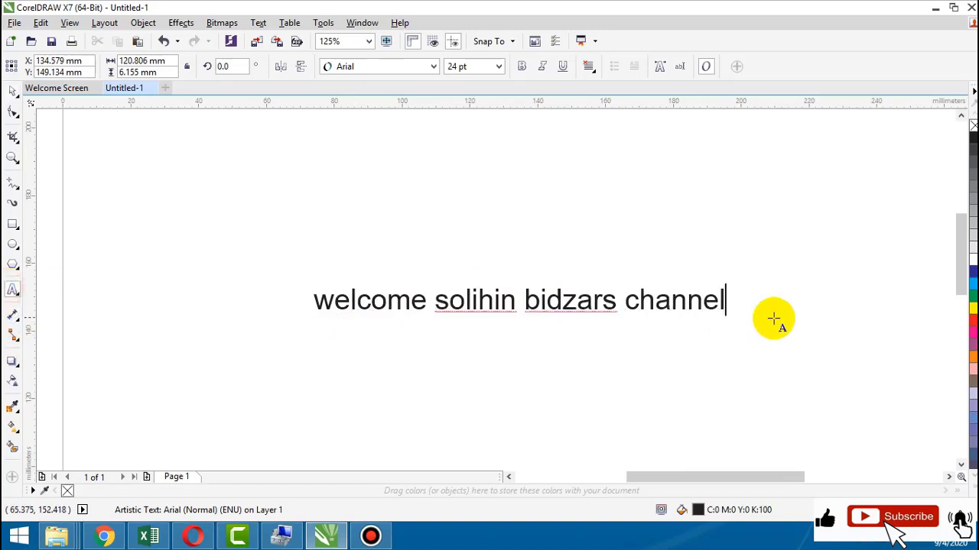
key(Return)
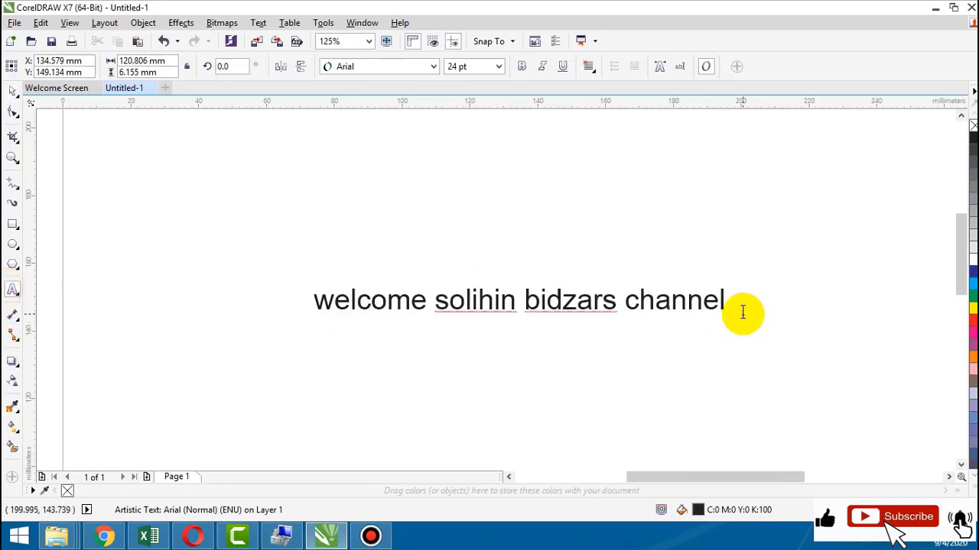
text(janga)
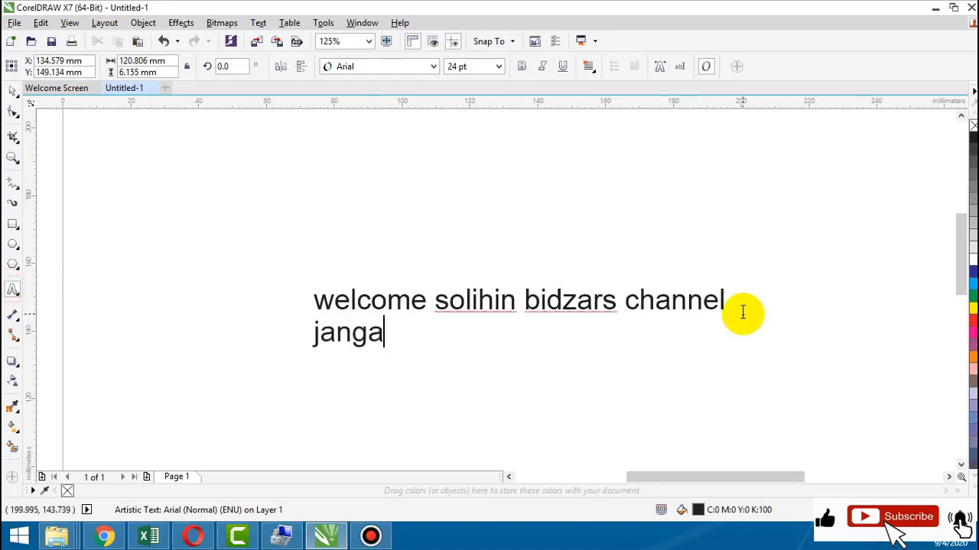
text(n lupa )
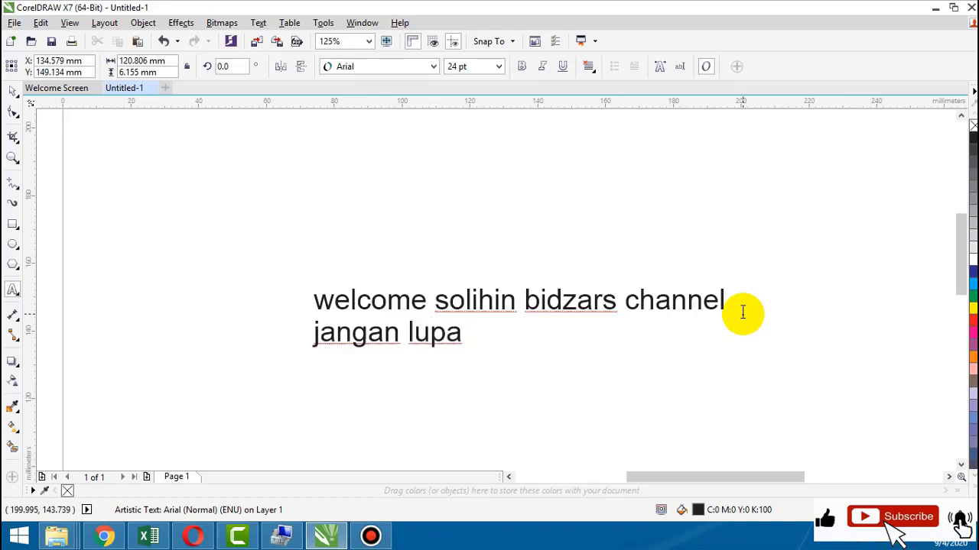
text(klib su)
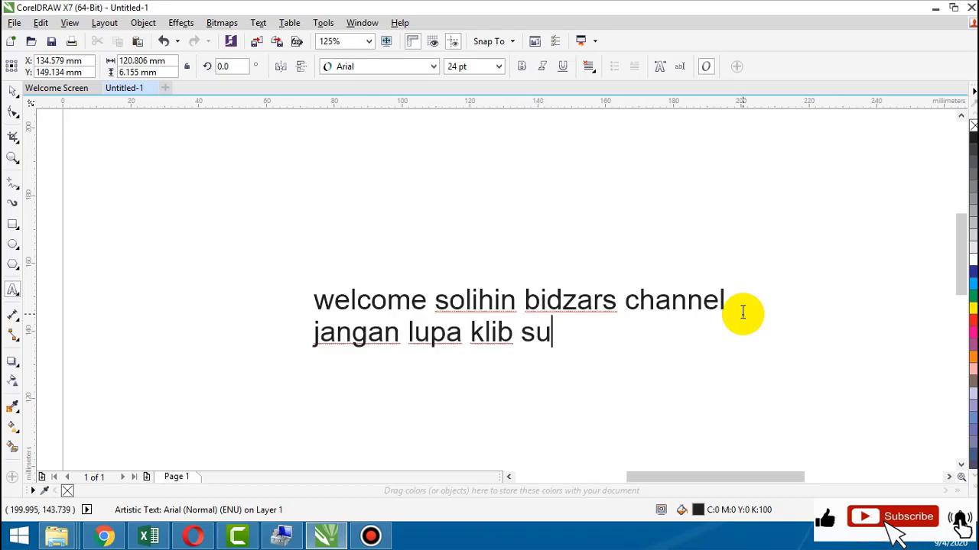
text(bcribe)
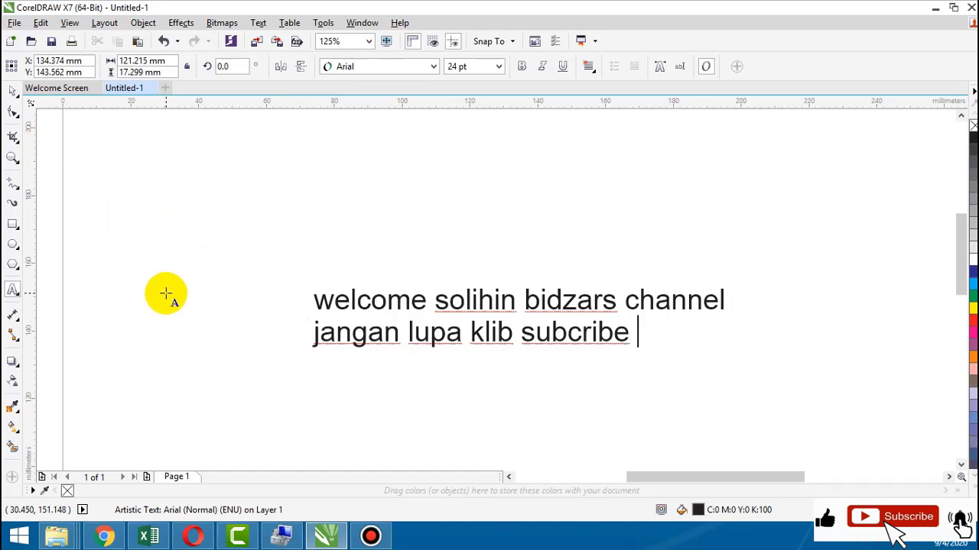
key(Escape)
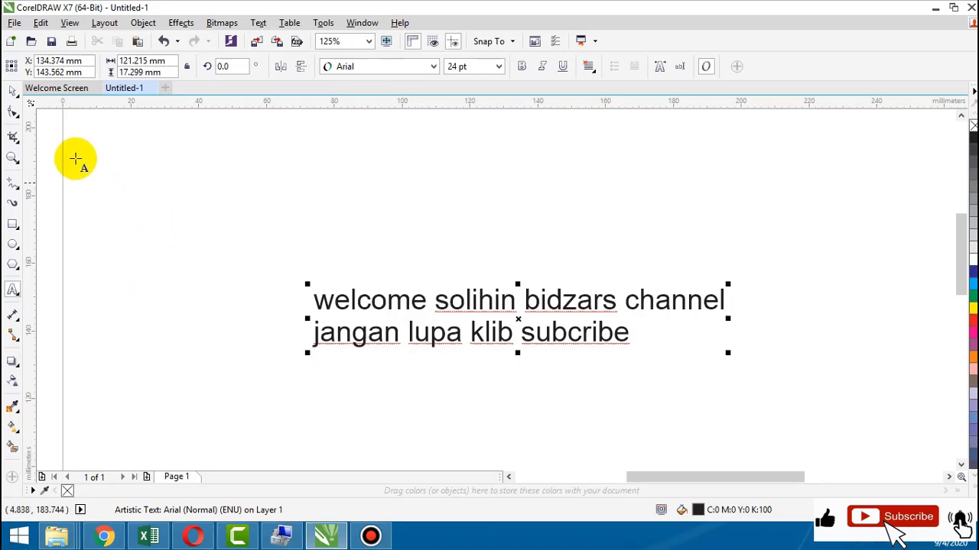
Move the two-line text about 16 mm to the right and rotate it counterclockwise to about 18 degrees
click(13, 90)
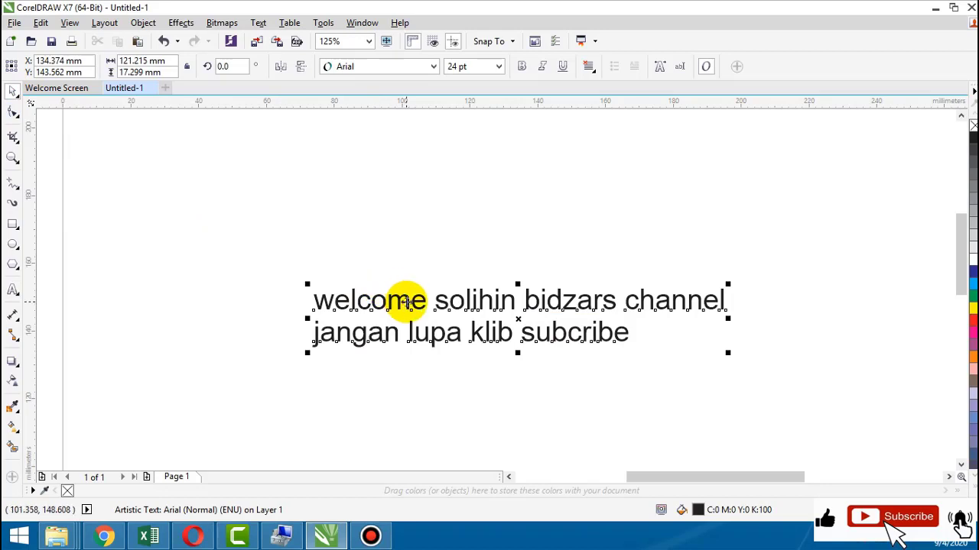
drag(406, 300, 572, 308)
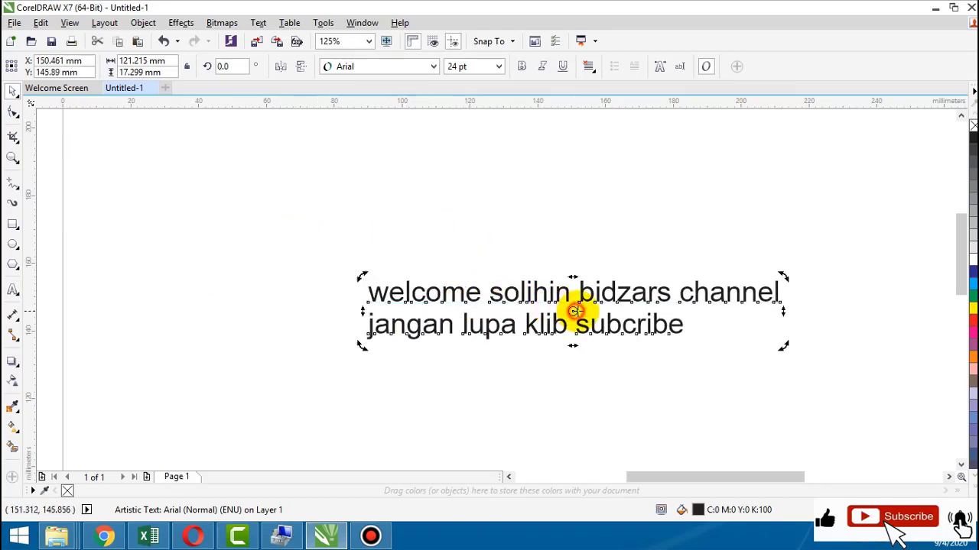
drag(785, 278, 746, 162)
click(692, 254)
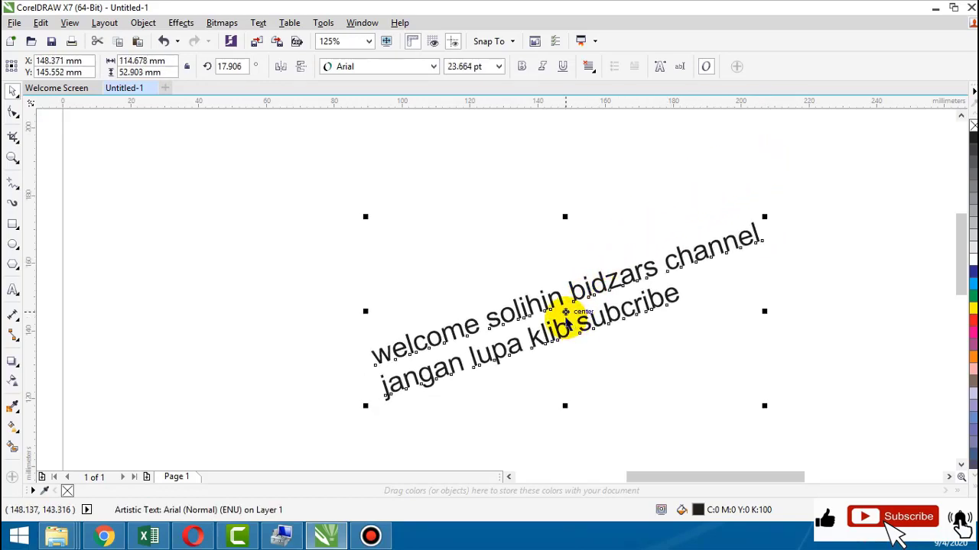
Rotate the text back to nearly horizontal, at about 1 degree, and delete it
click(565, 314)
drag(762, 214, 772, 277)
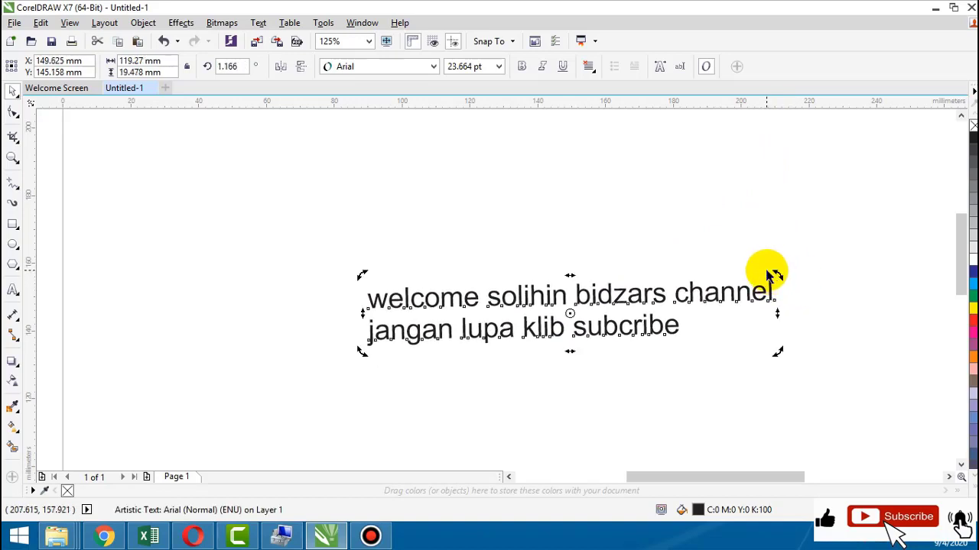
key(Delete)
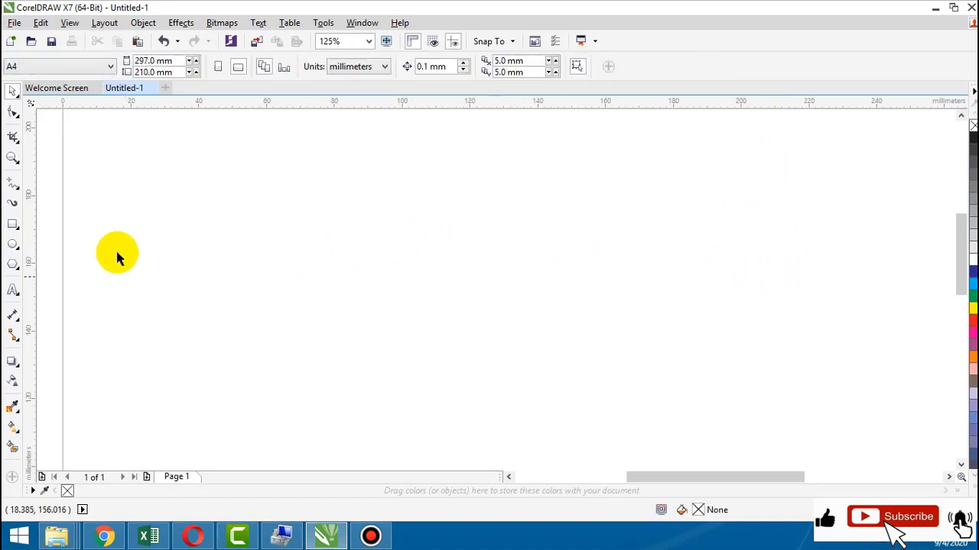
Draw a rectangle about 70 mm wide and 53 mm high with the Rectangle tool
click(13, 226)
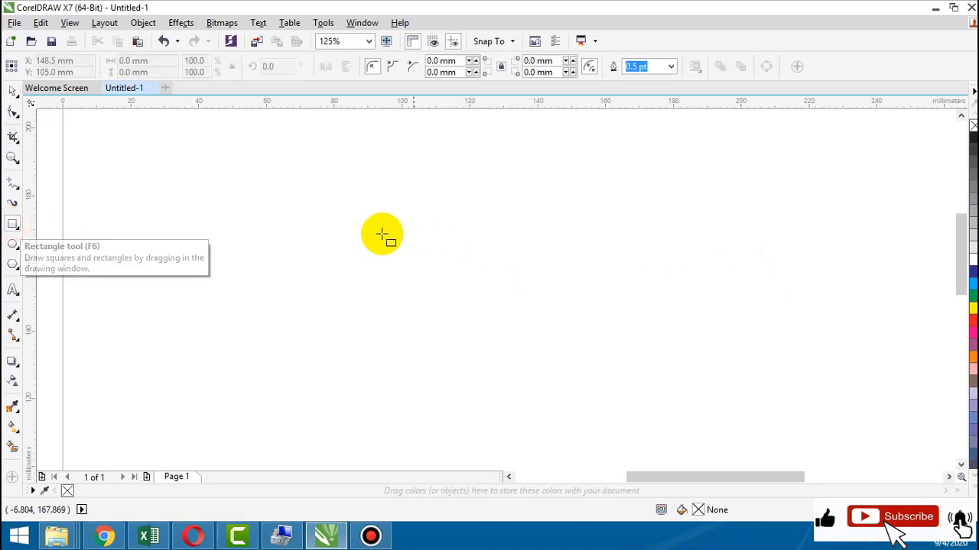
click(12, 93)
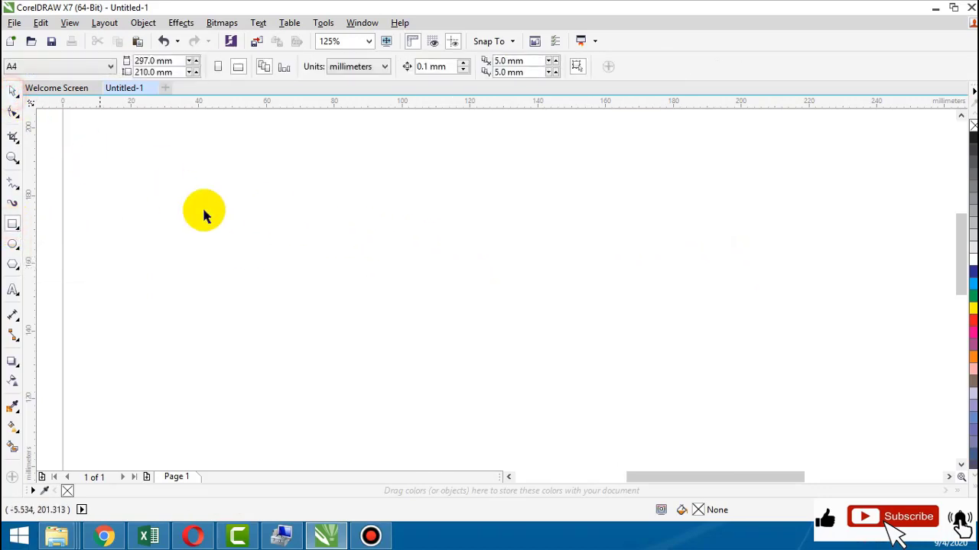
click(13, 224)
drag(332, 214, 571, 395)
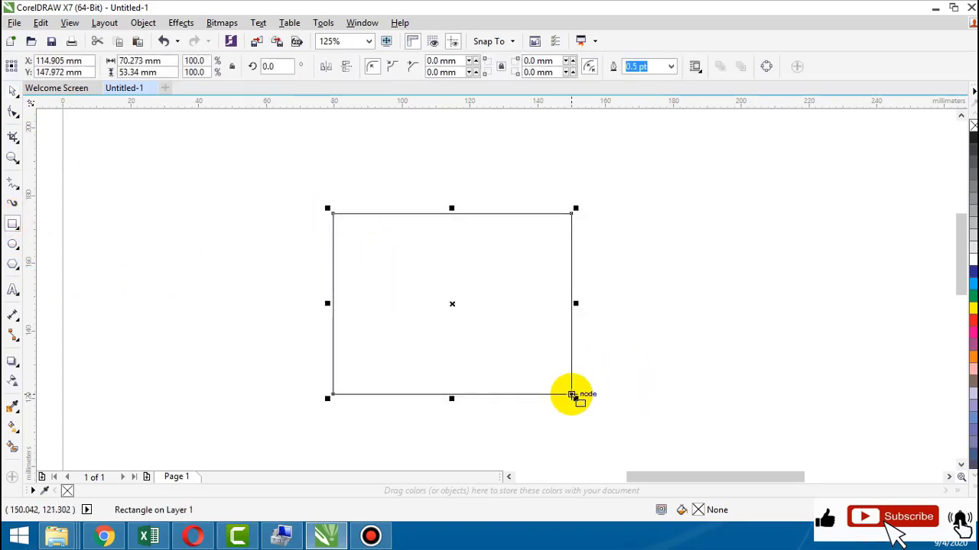
Move the rectangle back and forth across the page, leaving its centre at about X 89 mm, Y 150 mm
click(12, 91)
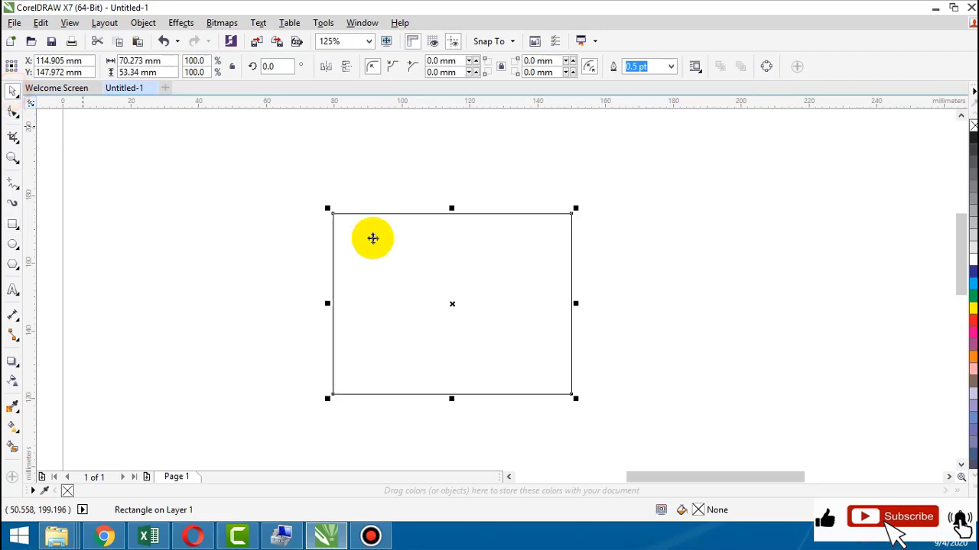
drag(372, 239, 308, 244)
drag(256, 252, 686, 267)
drag(685, 267, 335, 261)
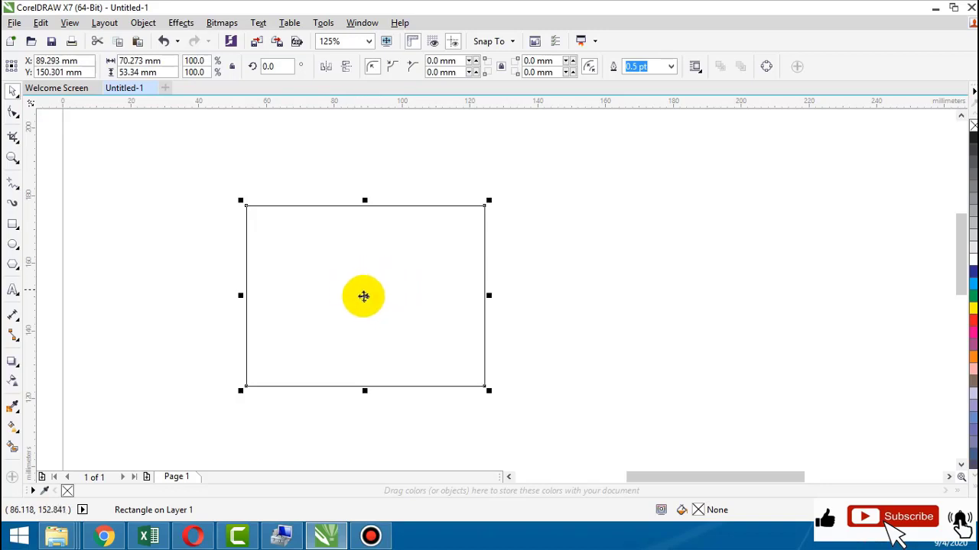
Rotate the rectangle about 28 degrees clockwise around its centre and undo the rotation
scroll(375, 298, up, 2)
scroll(356, 295, down, 2)
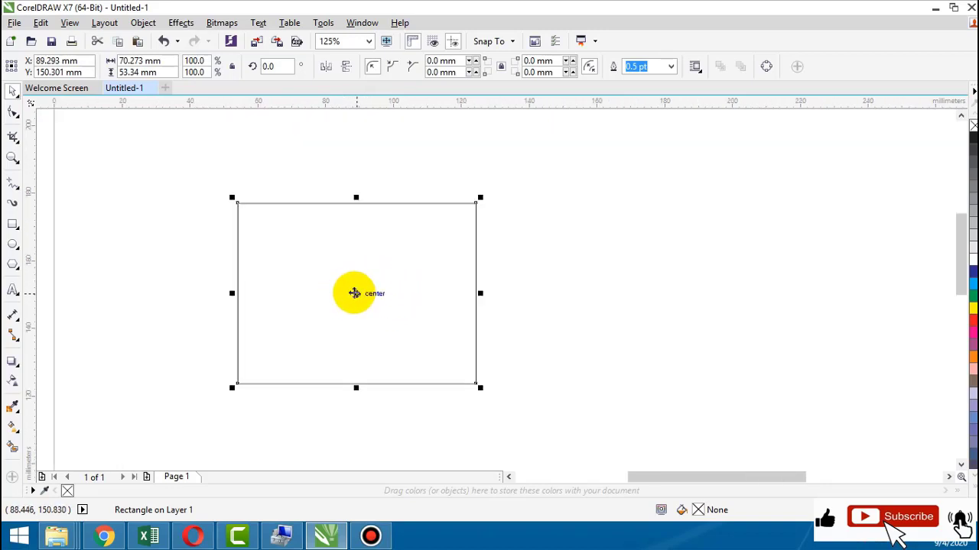
click(354, 293)
drag(481, 197, 507, 269)
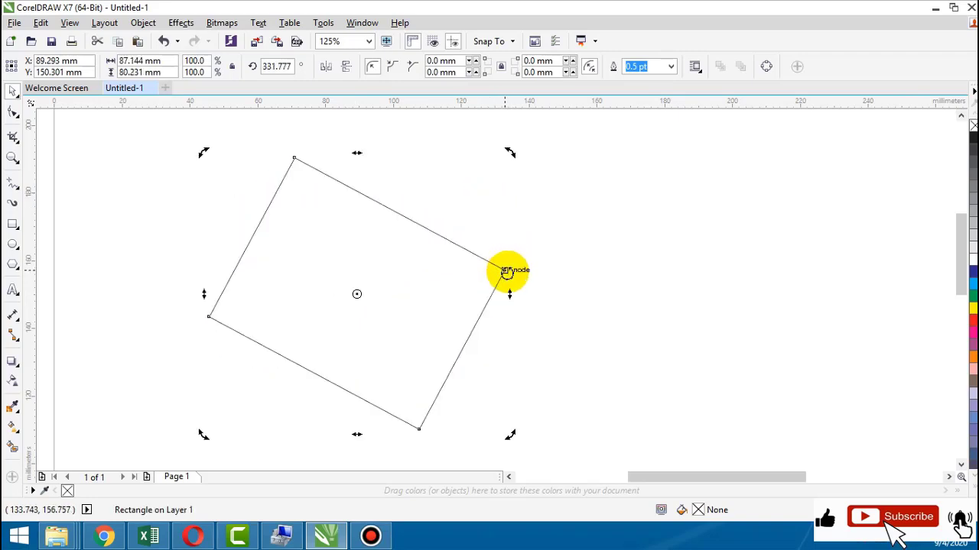
key(ctrl+z)
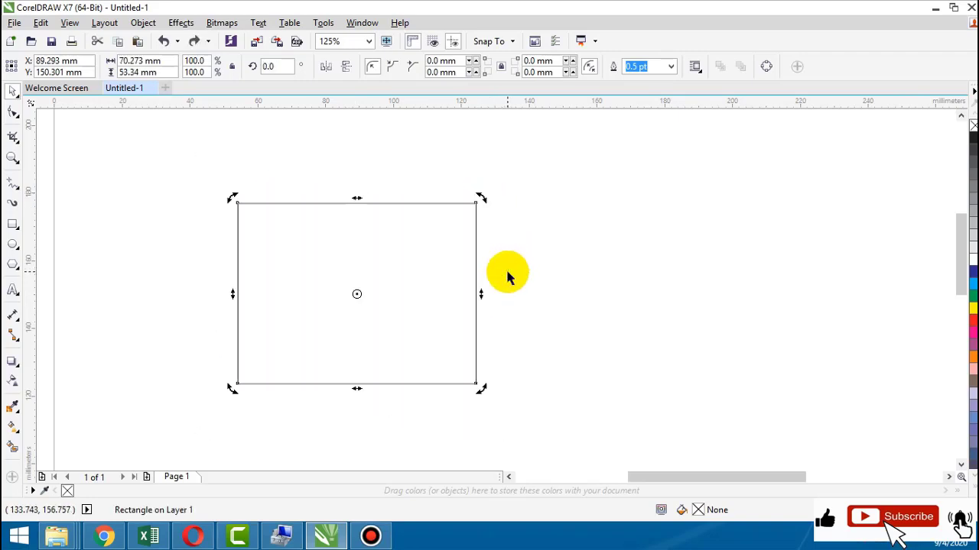
Enlarge the rectangle proportionally from its upper-right corner to about 85 by 65 mm
click(525, 240)
click(470, 218)
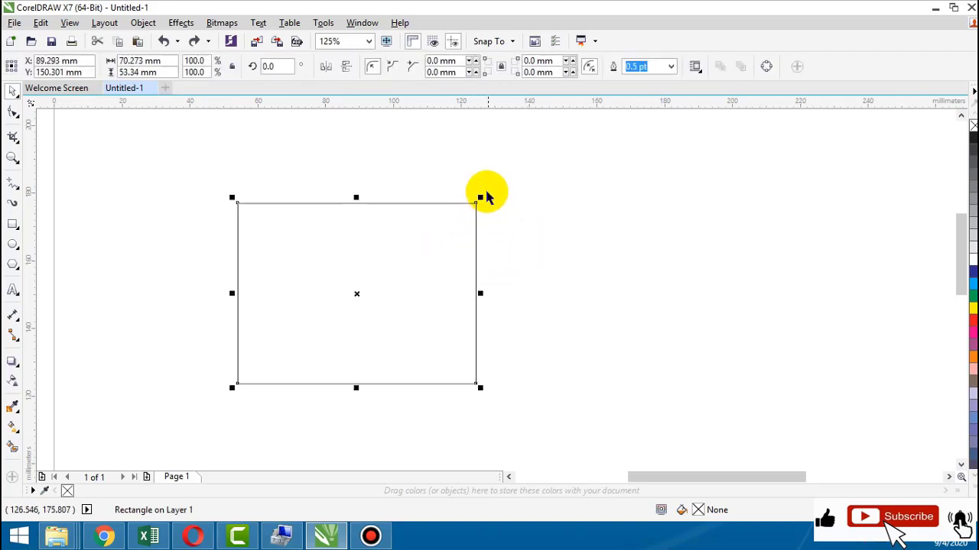
drag(480, 197, 550, 159)
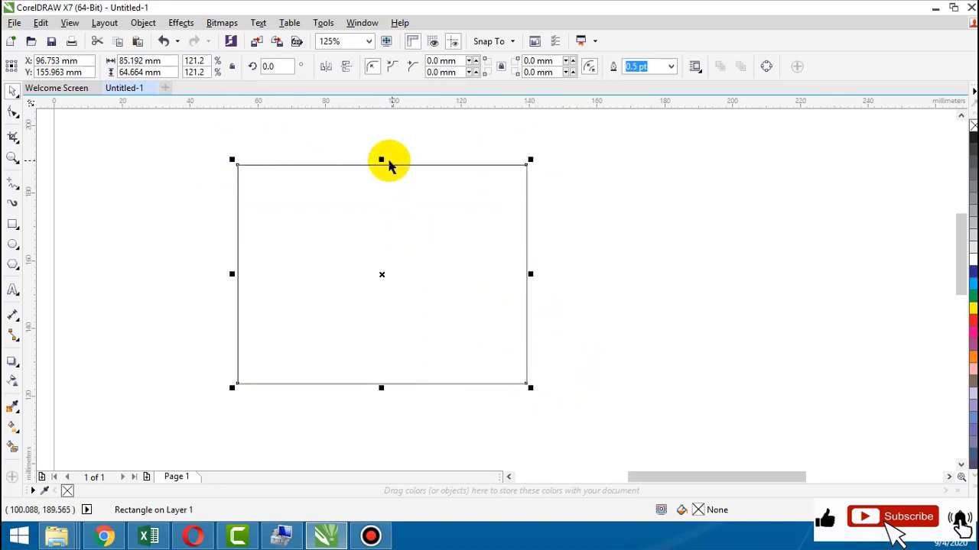
mouse_move(382, 159)
mouse_down()
mouse_move(384, 258)
mouse_move(389, 160)
mouse_move(378, 158)
mouse_up()
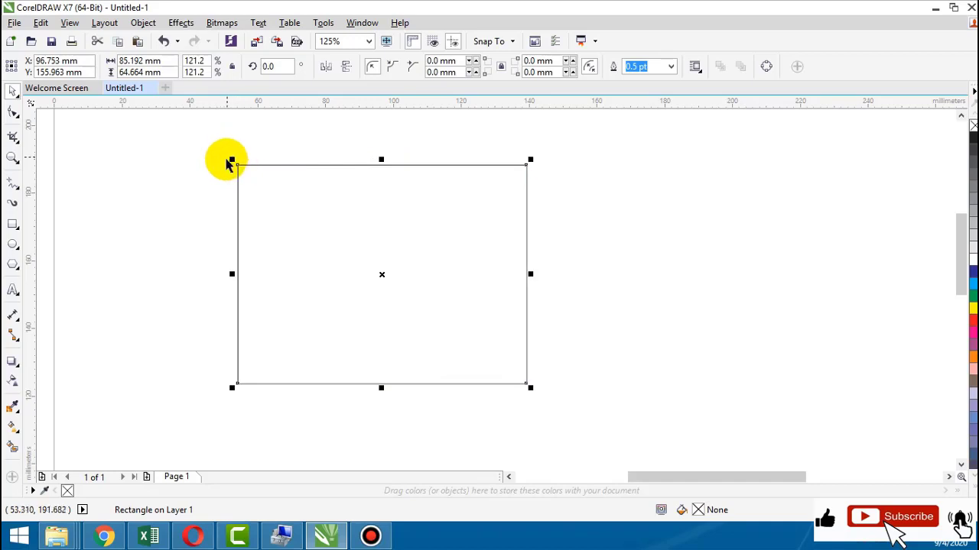
Shrink the rectangle proportionally from its upper-left corner to about 79 by 60 mm and delete it
drag(231, 159, 212, 177)
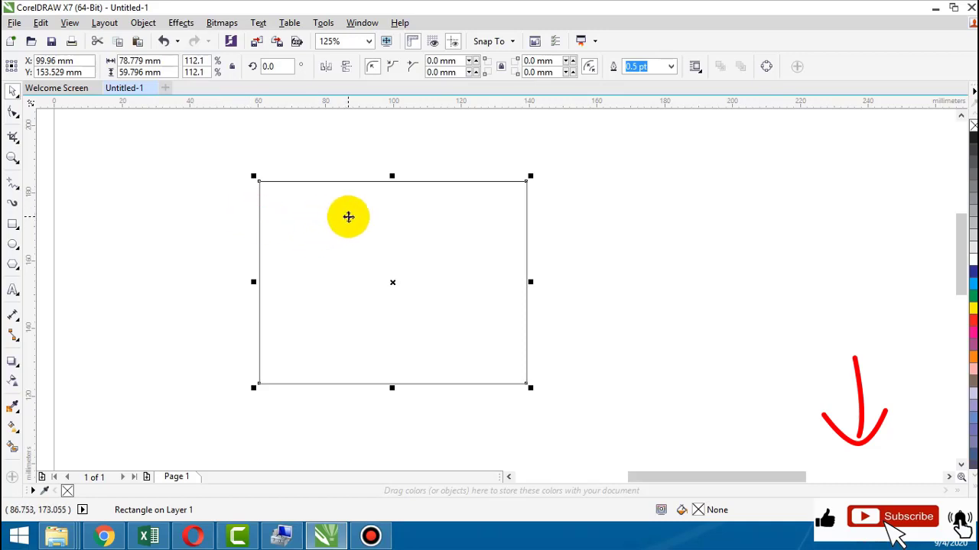
click(349, 214)
key(Delete)
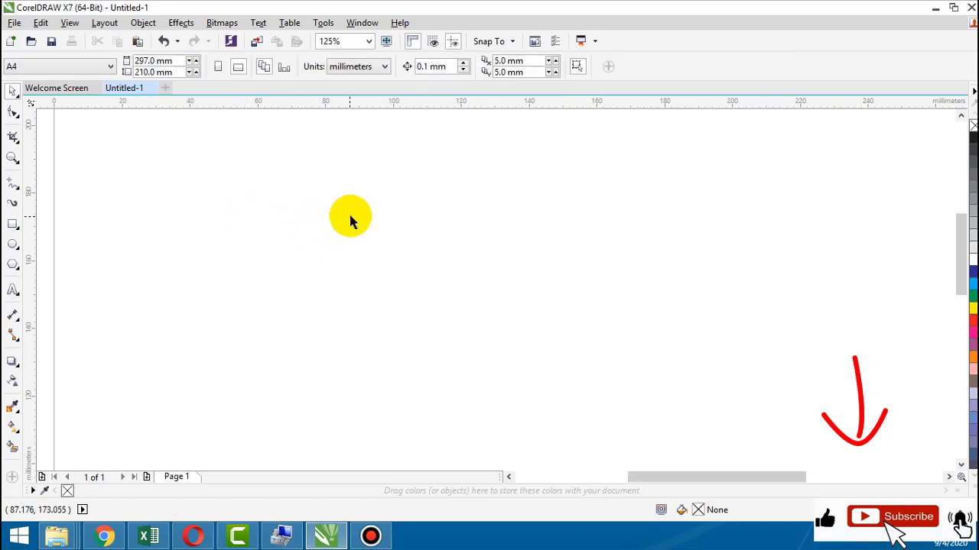
Draw a rectangle about 75 by 57 mm in the upper-left part of the page
click(12, 224)
mouse_move(236, 210)
mouse_down()
mouse_move(540, 359)
mouse_move(537, 404)
mouse_move(523, 410)
mouse_move(481, 367)
mouse_move(490, 403)
mouse_up()
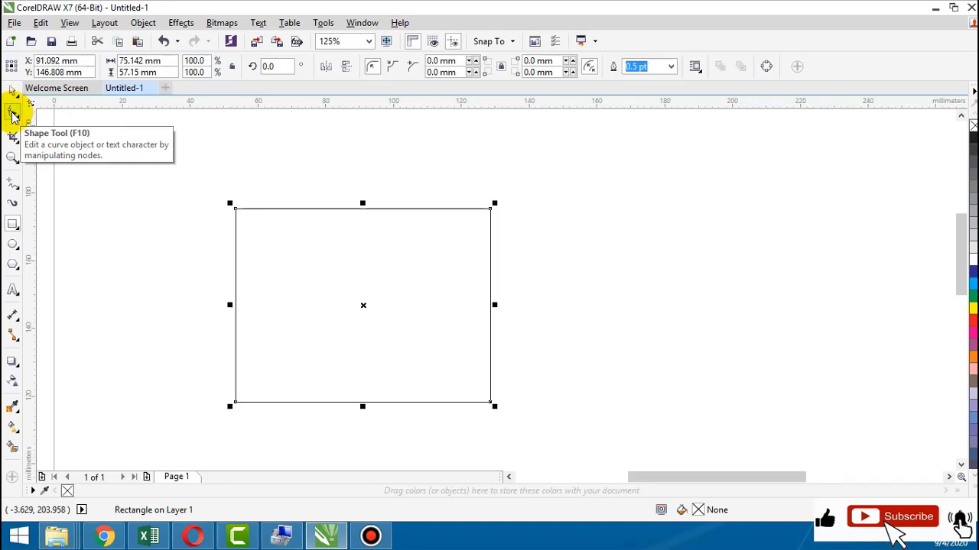
Round all four corners of the rectangle together with the Shape tool to about 15.7 mm and undo the rounding
click(12, 115)
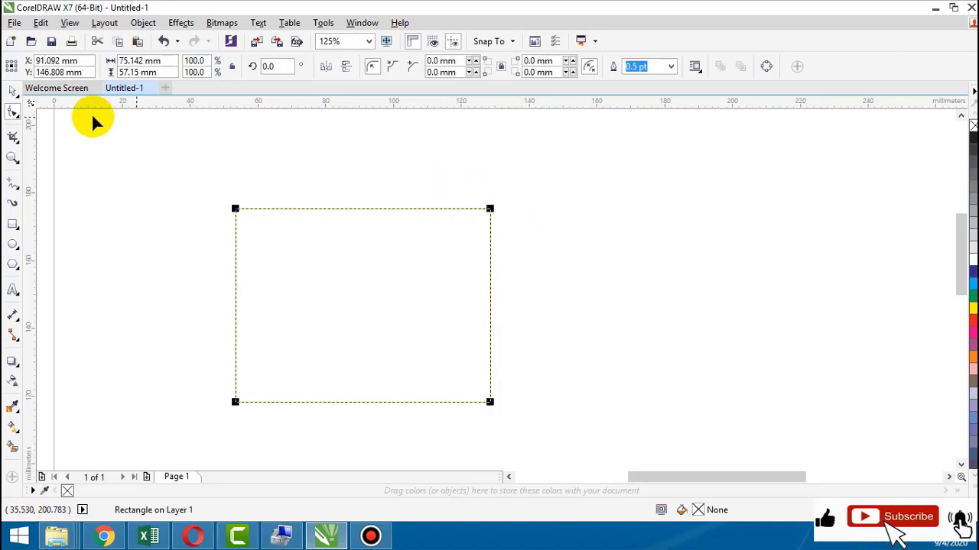
click(13, 113)
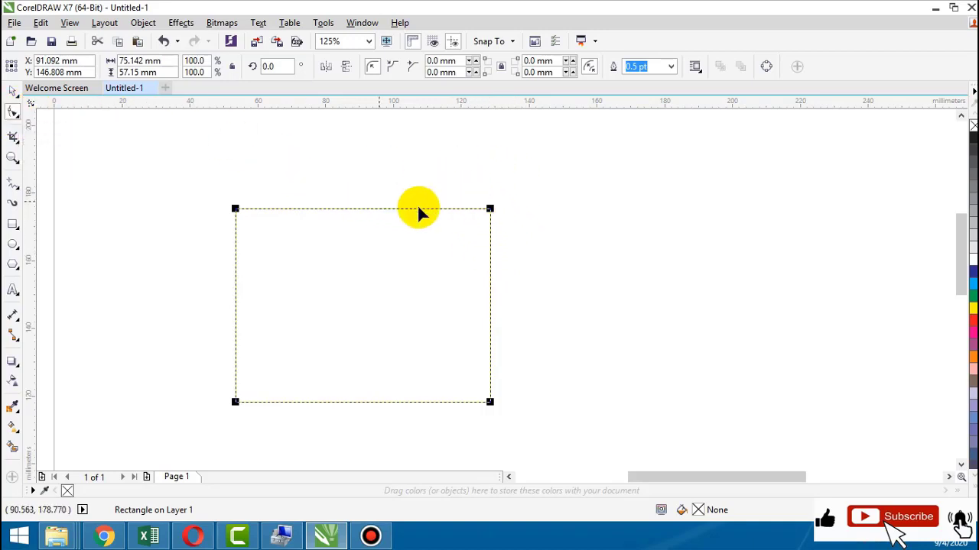
drag(490, 211, 355, 245)
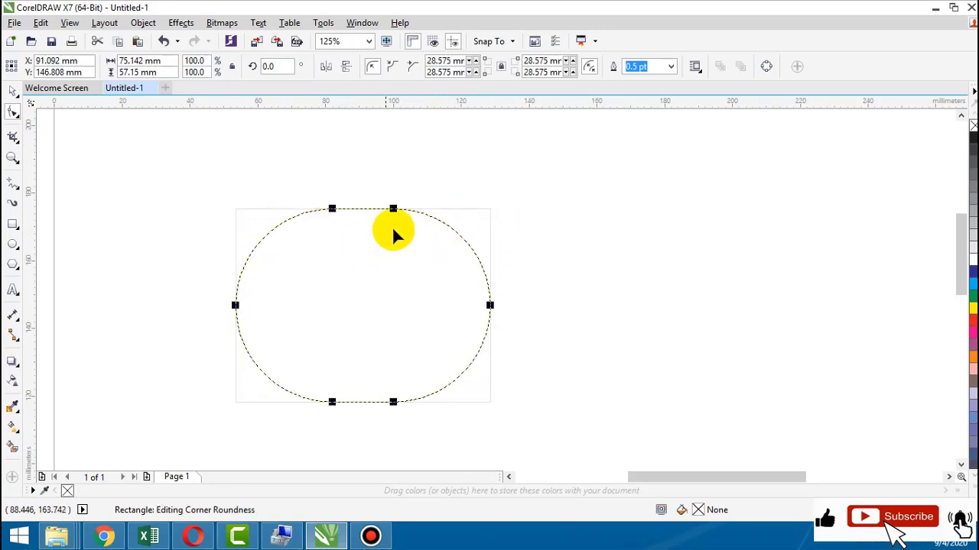
drag(393, 210, 436, 215)
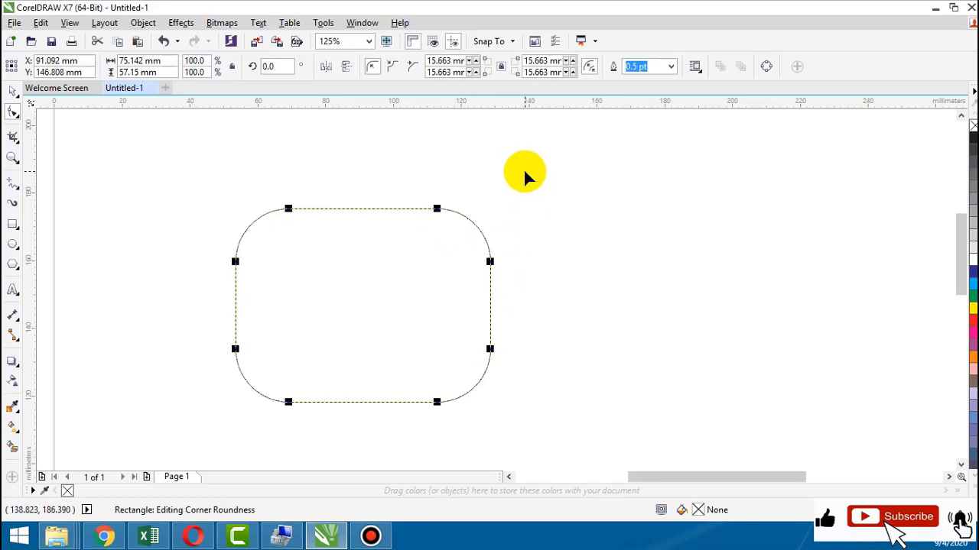
key(space)
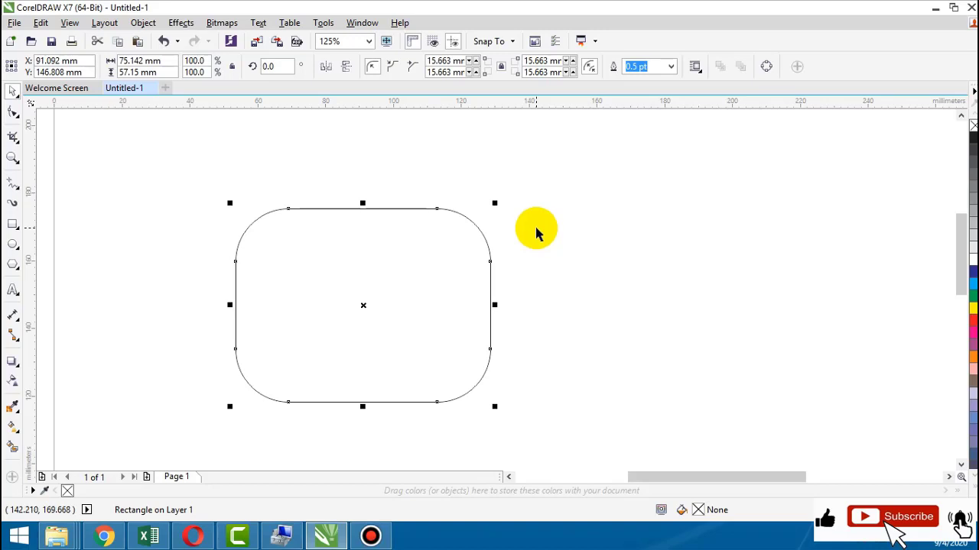
key(ctrl+z)
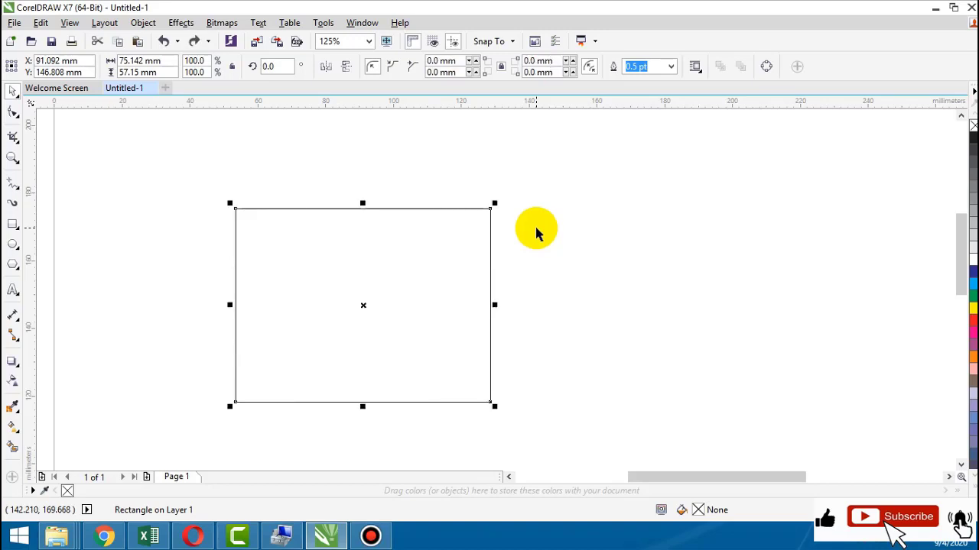
Round only the rectangle's upper-right corner to a radius of about 17.6 mm with the Shape tool
click(13, 112)
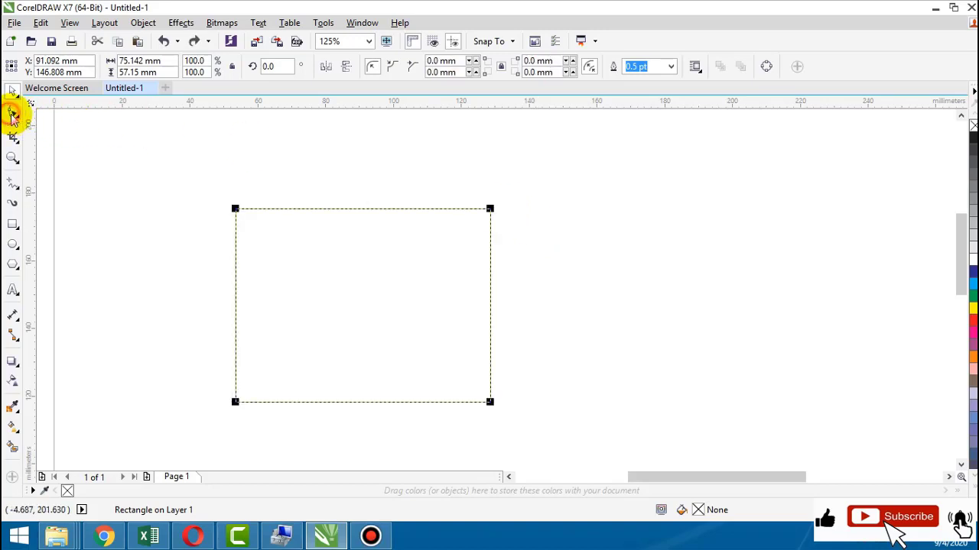
click(490, 209)
drag(490, 210, 505, 213)
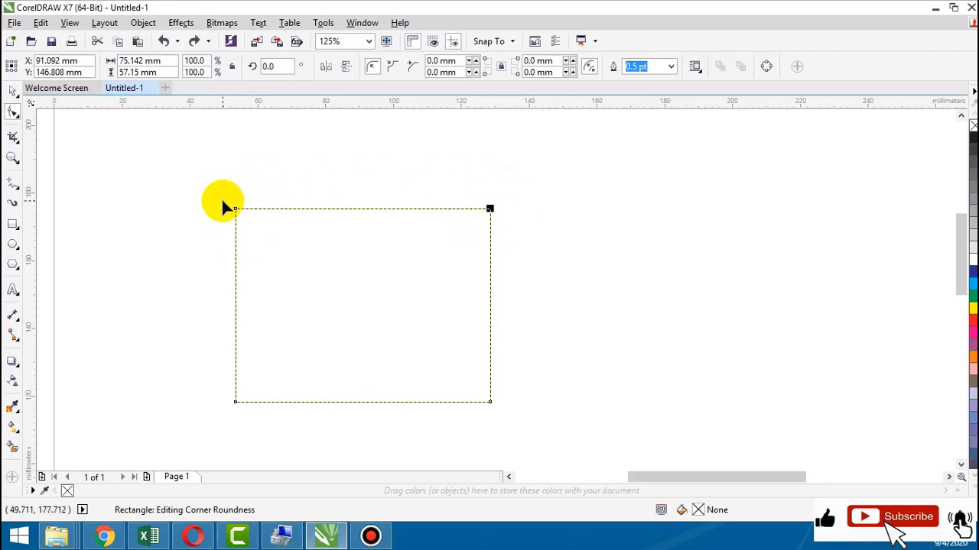
scroll(223, 203, up, 2)
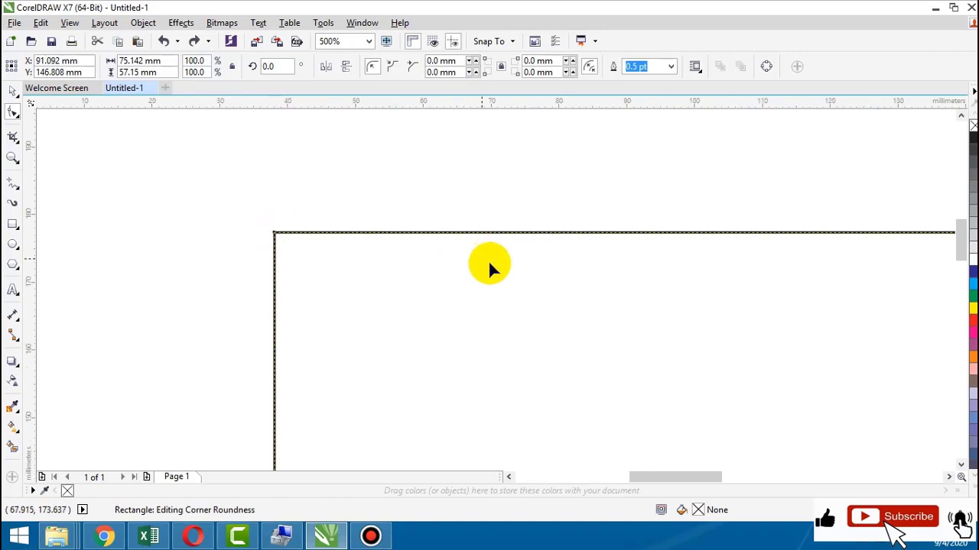
scroll(488, 260, down, 2)
drag(647, 476, 663, 475)
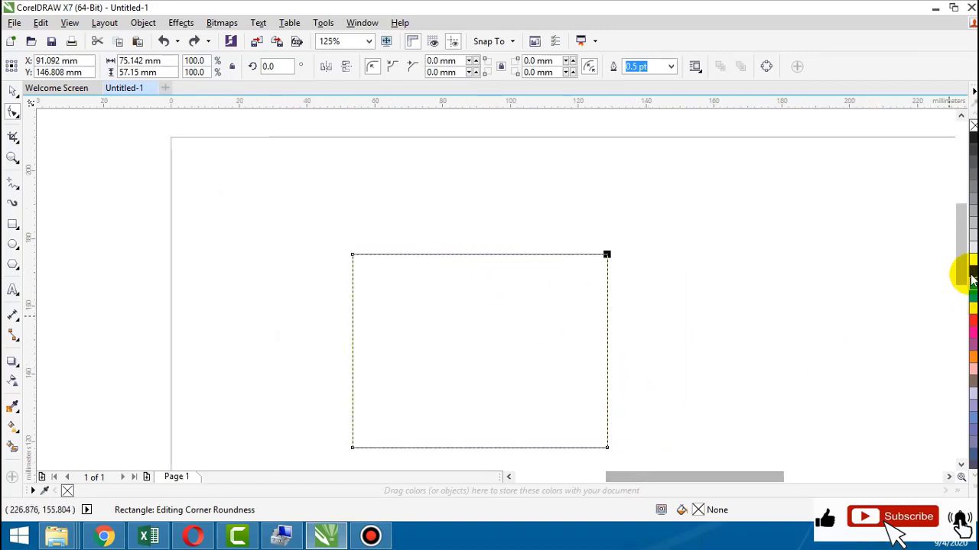
drag(961, 274, 961, 288)
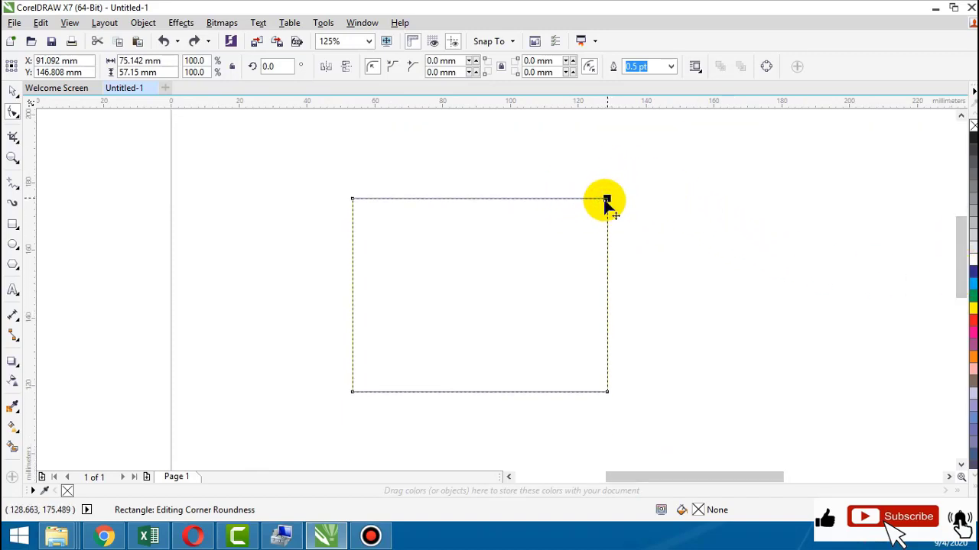
drag(608, 201, 546, 219)
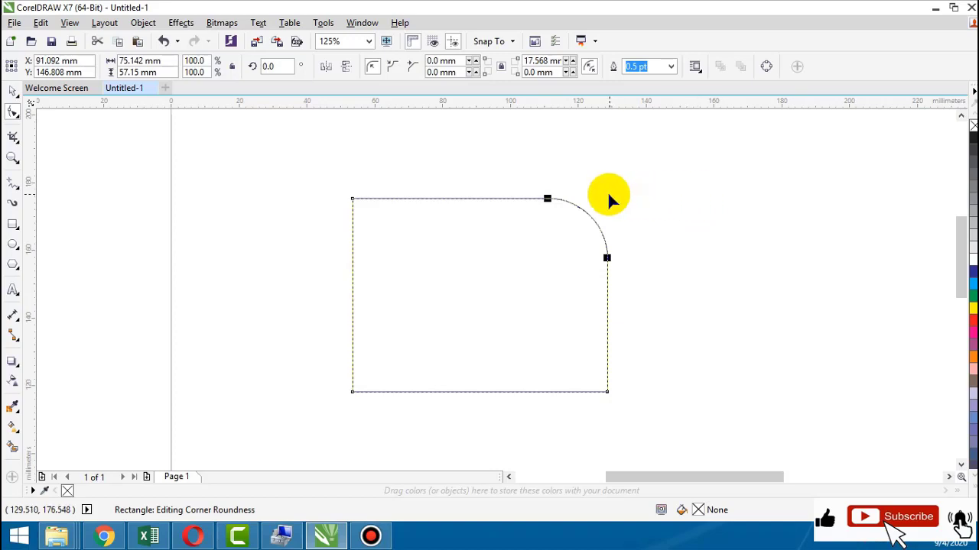
Round the rectangle's lower-left and upper-left corners individually to a radius of about 28.6 mm each
click(354, 393)
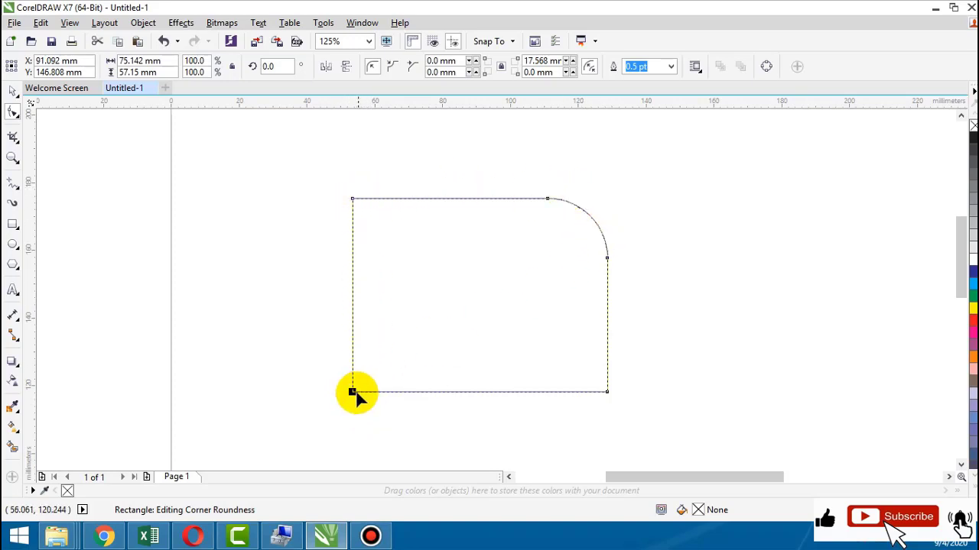
drag(353, 393, 454, 280)
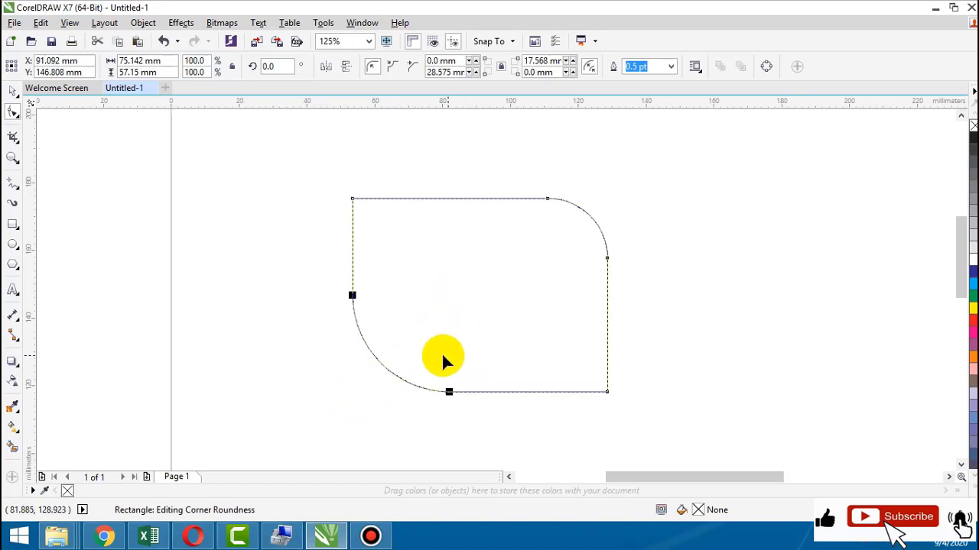
click(353, 200)
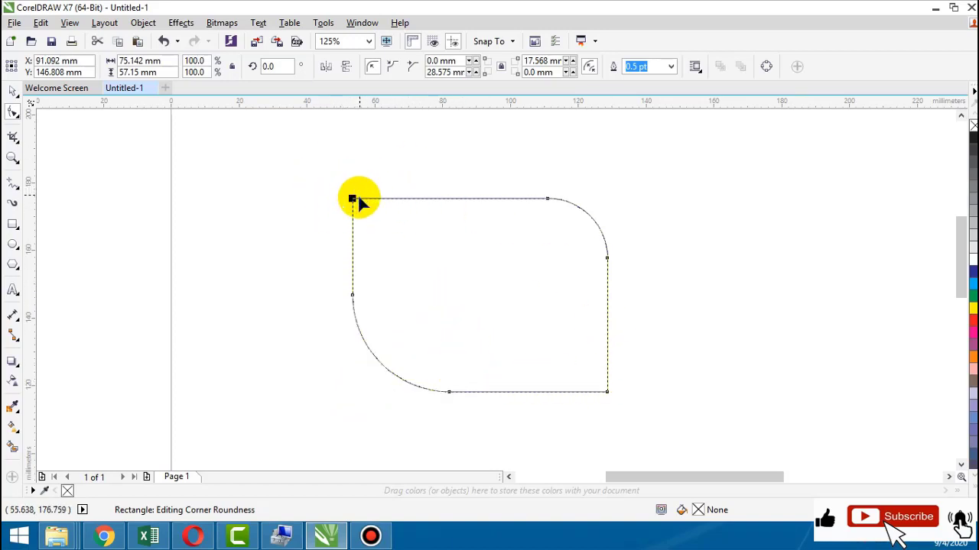
drag(408, 247, 499, 297)
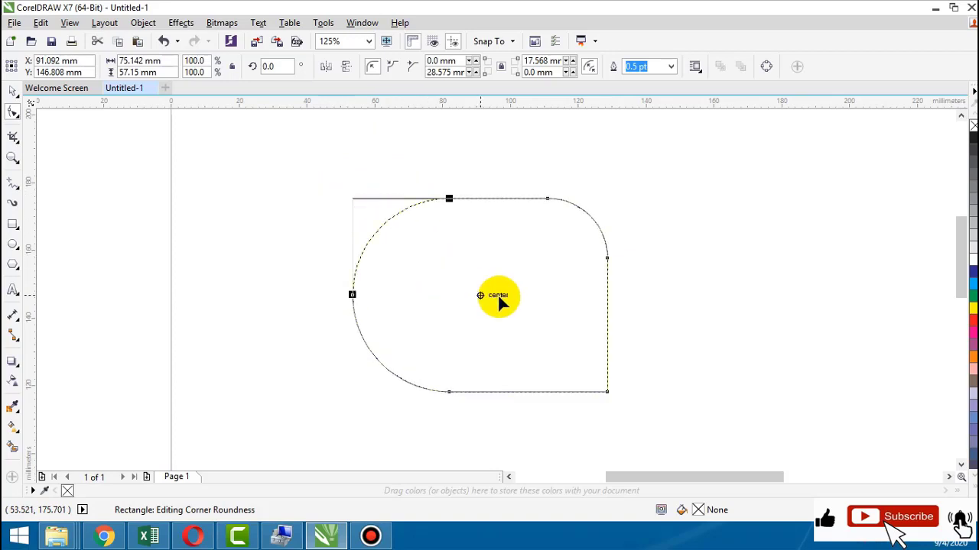
Move the rounded rectangle to about X 64 mm, Y 151 mm and convert it to curves
click(12, 91)
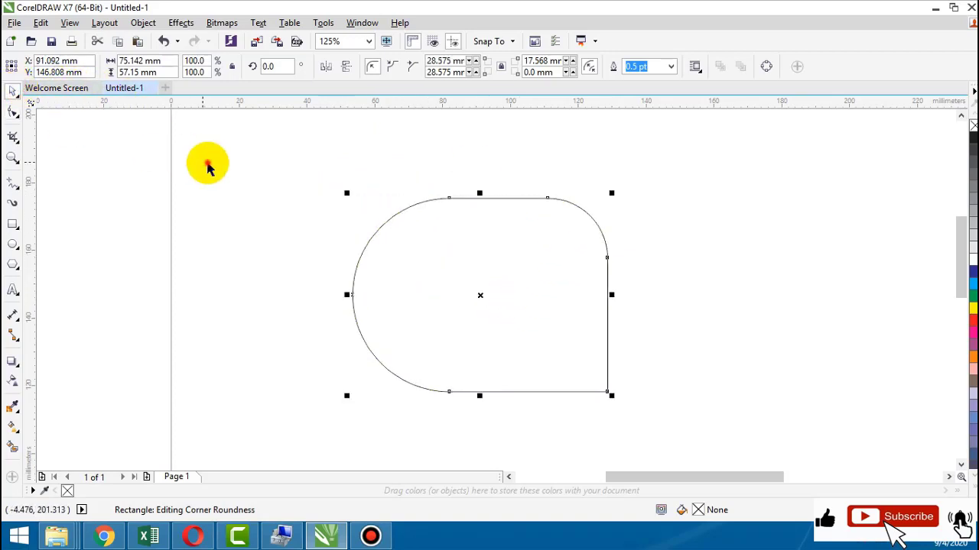
click(549, 286)
drag(548, 286, 458, 269)
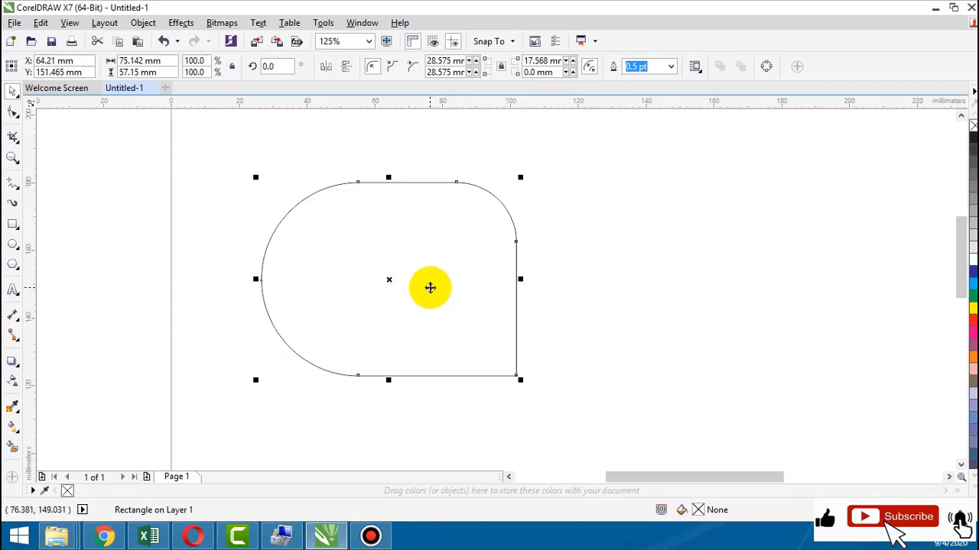
right_click(429, 287)
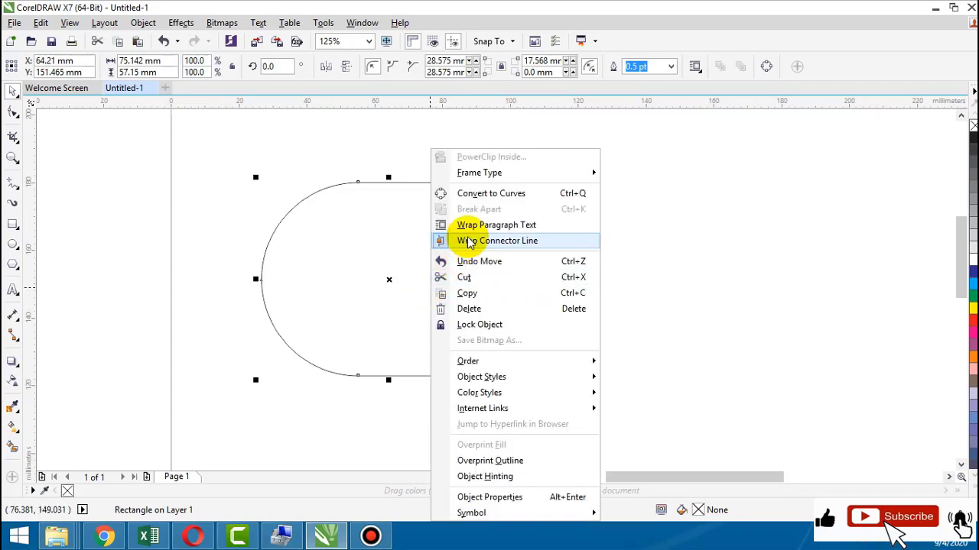
click(475, 194)
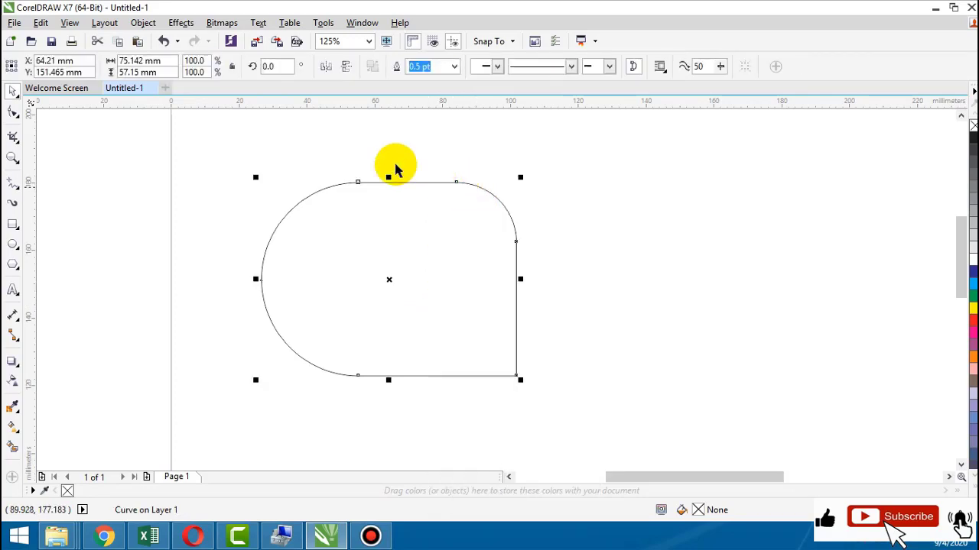
Convert the shape's straight right edge to a curve segment and bend it deep into the shape with its control handles
click(12, 114)
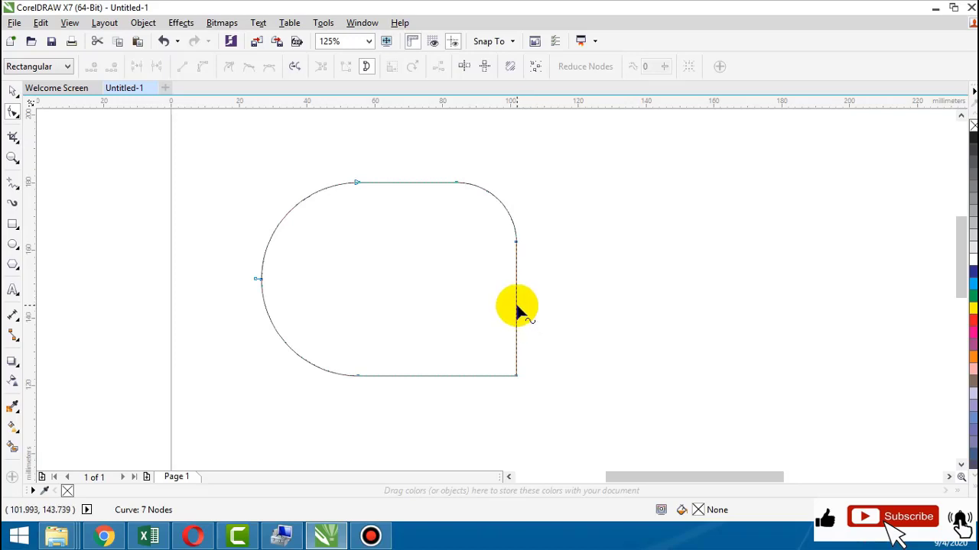
scroll(523, 304, up, 2)
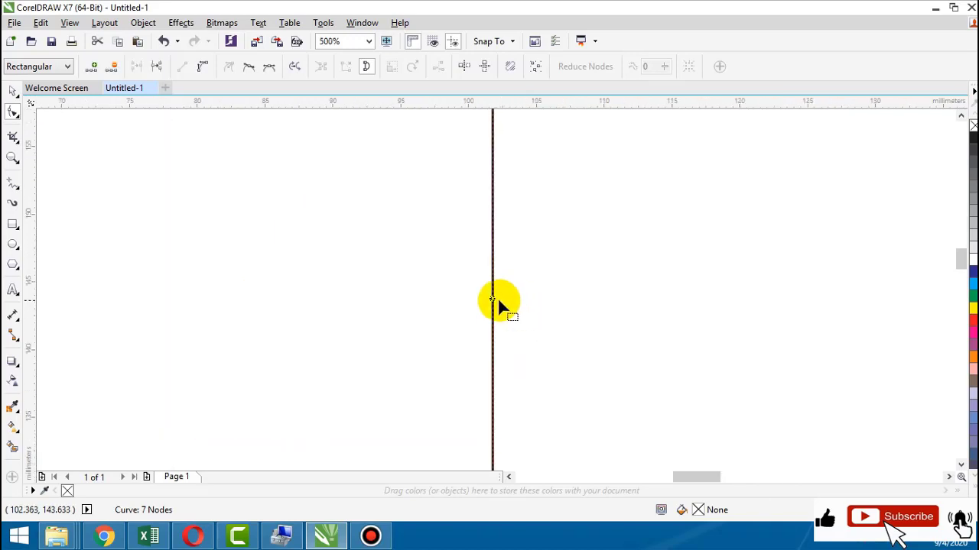
scroll(495, 304, down, 2)
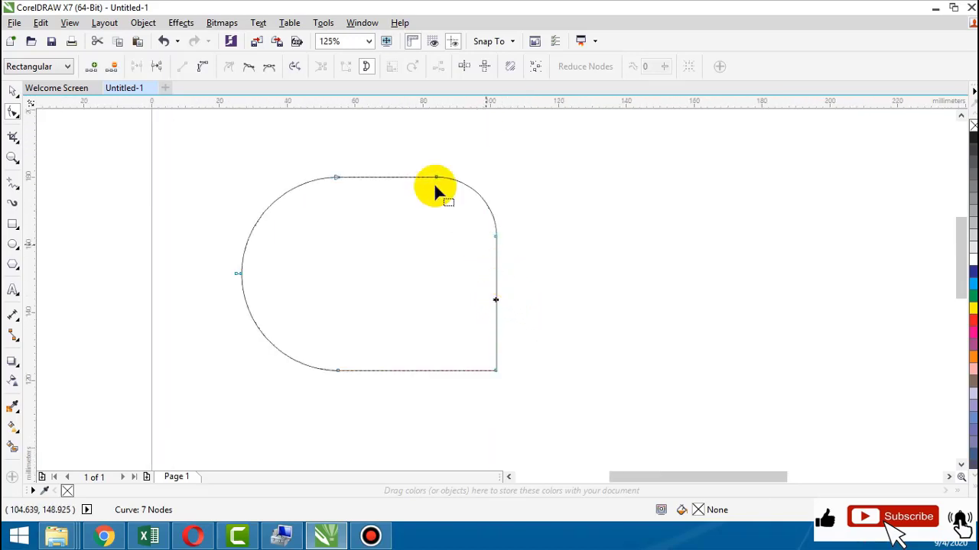
click(203, 69)
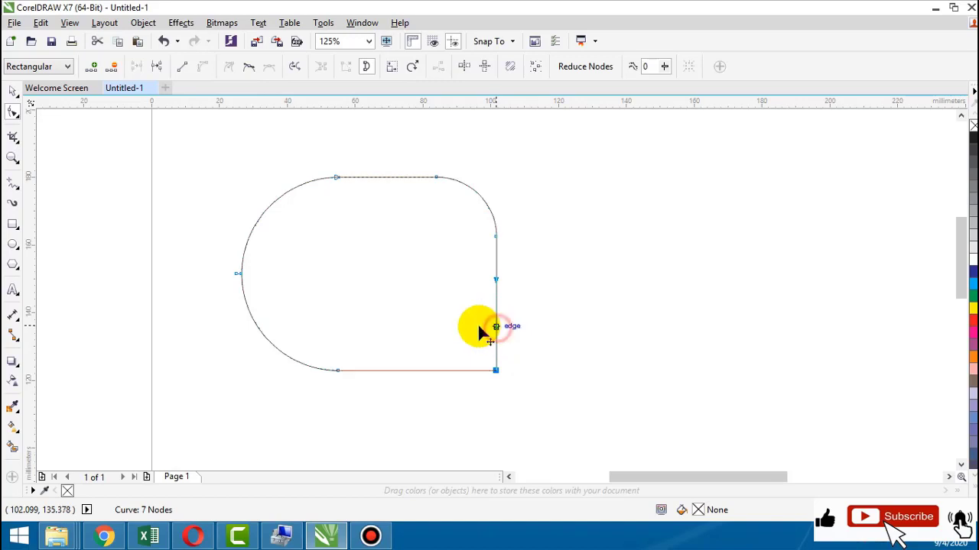
drag(479, 331, 385, 323)
drag(496, 283, 157, 166)
click(385, 319)
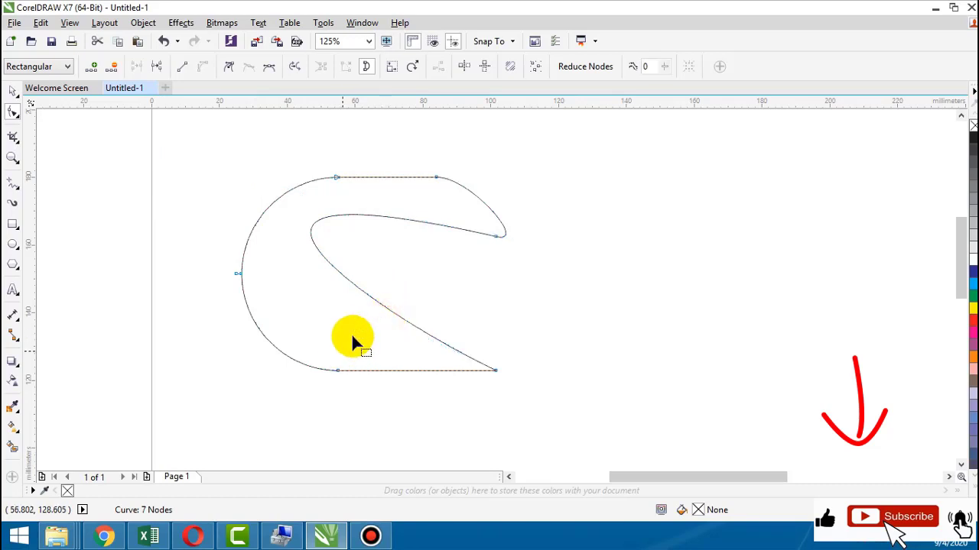
Adjust both control handles of the bent right edge to give it a rounder inward curve
click(493, 371)
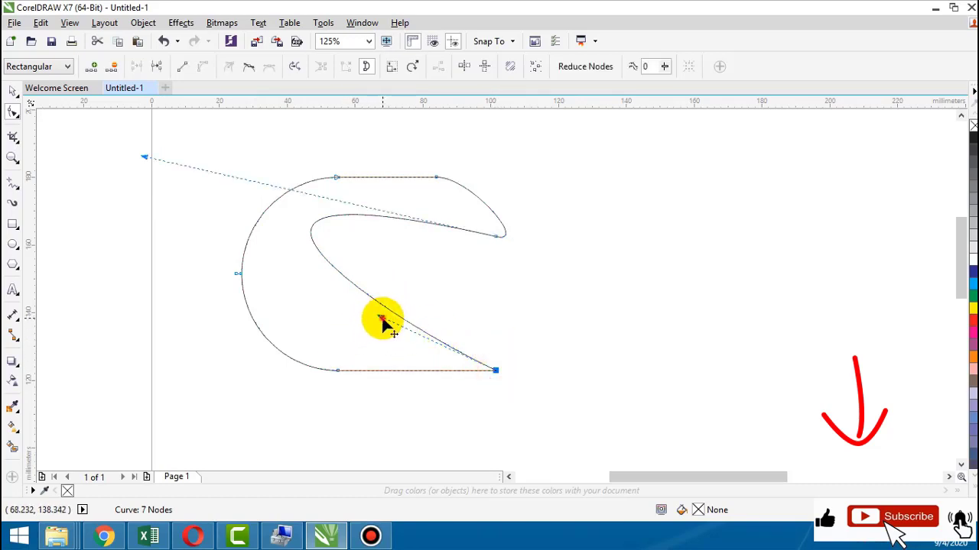
drag(382, 317, 261, 320)
drag(145, 157, 505, 222)
Move the curved shape to about X 109 mm, Y 153 mm and delete it
click(12, 91)
click(175, 133)
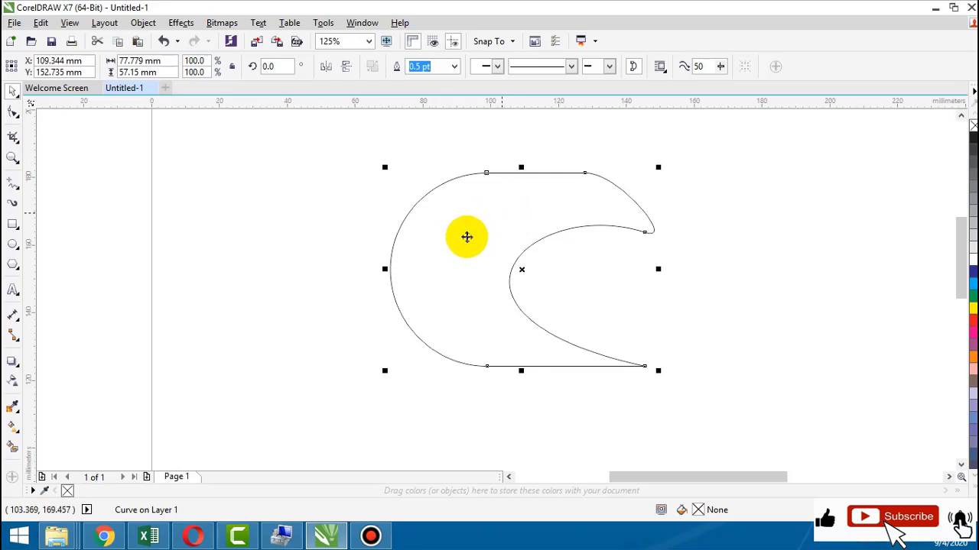
click(484, 214)
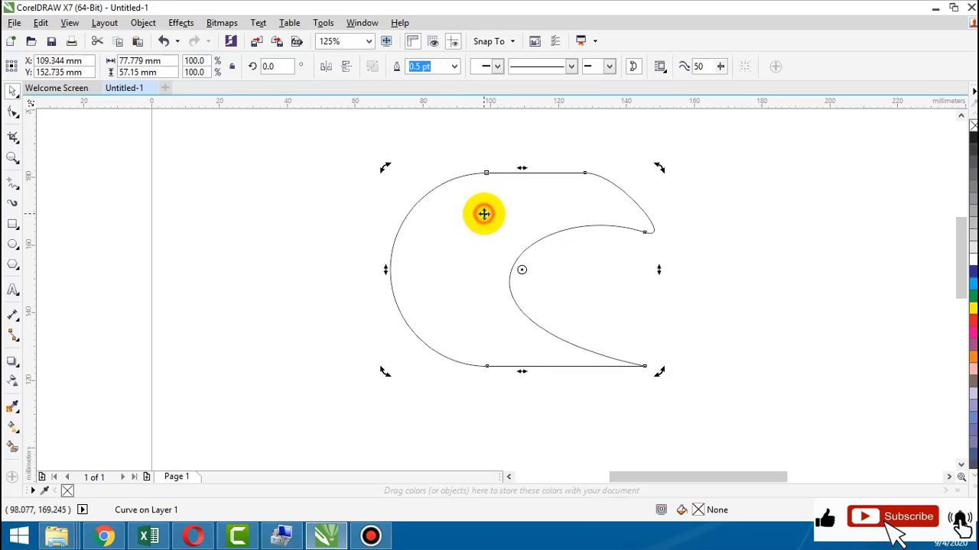
key(Delete)
Draw a rectangle about 106 by 36 mm on the page and convert it to curves
click(13, 224)
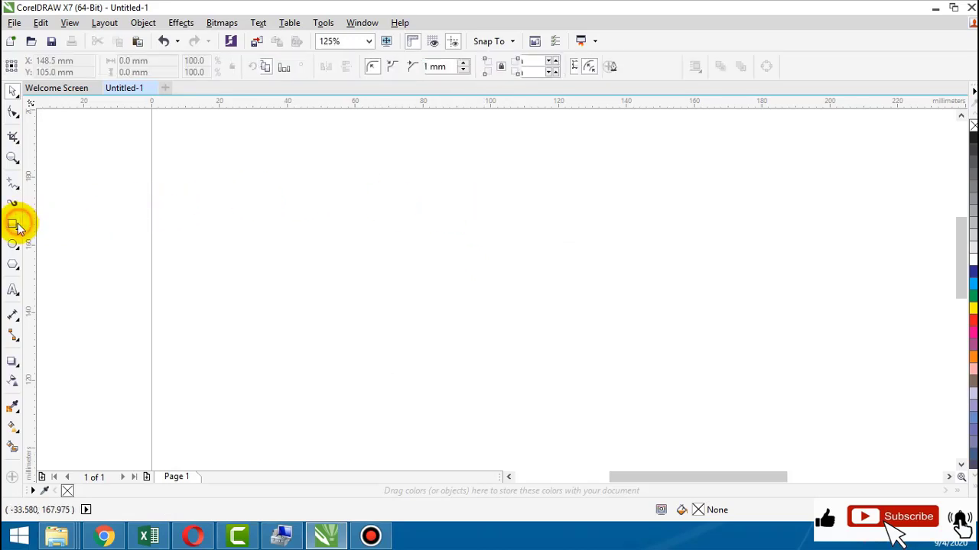
drag(346, 230, 704, 352)
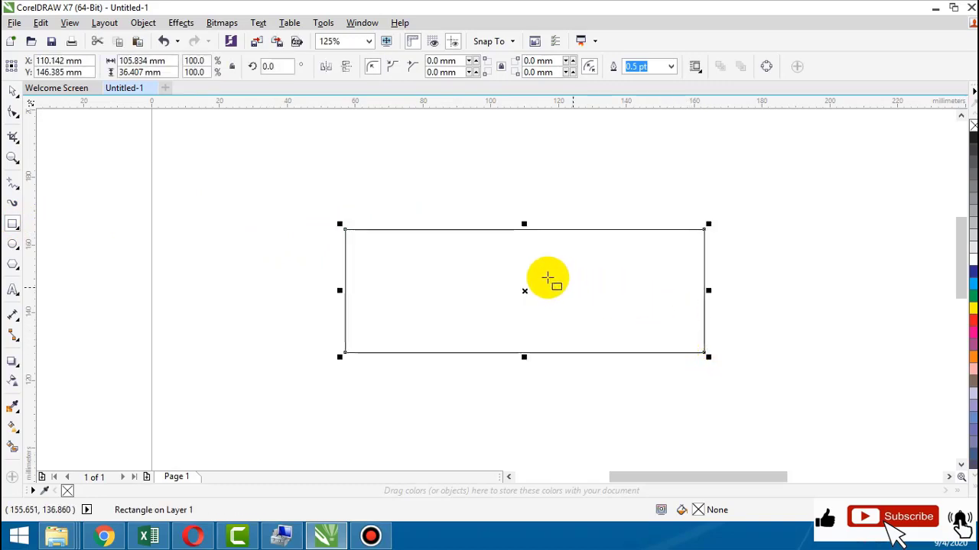
right_click(533, 264)
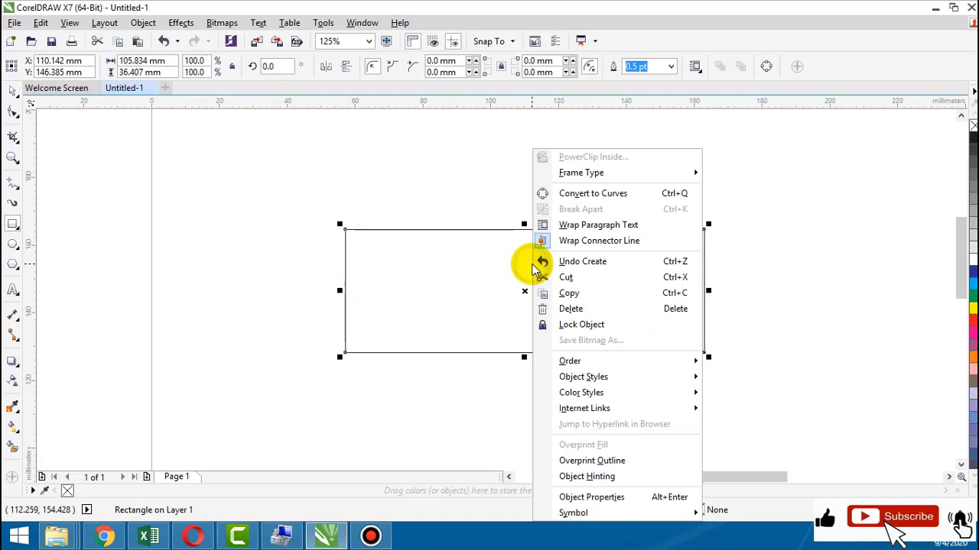
click(603, 194)
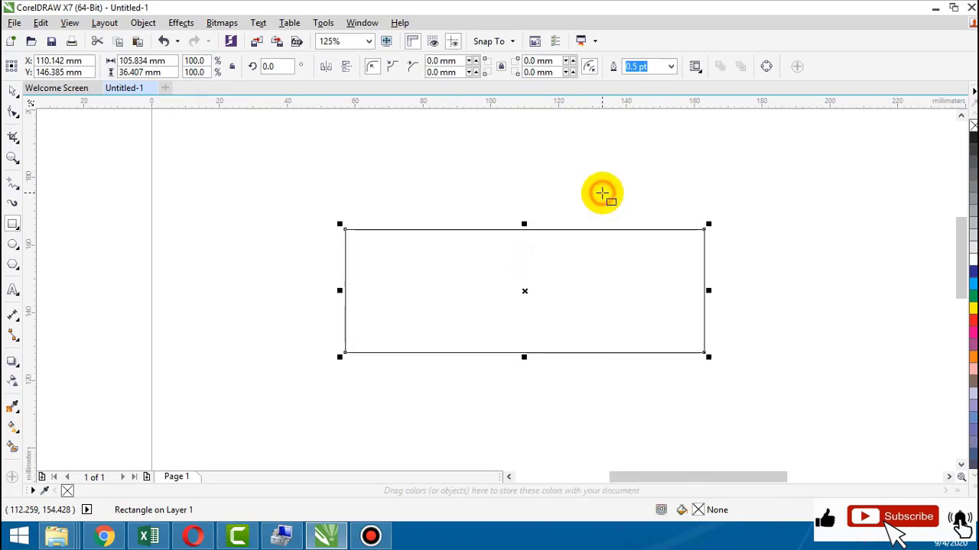
Convert the rectangle's top edge to a curve segment and bend it upward into an arch
click(13, 111)
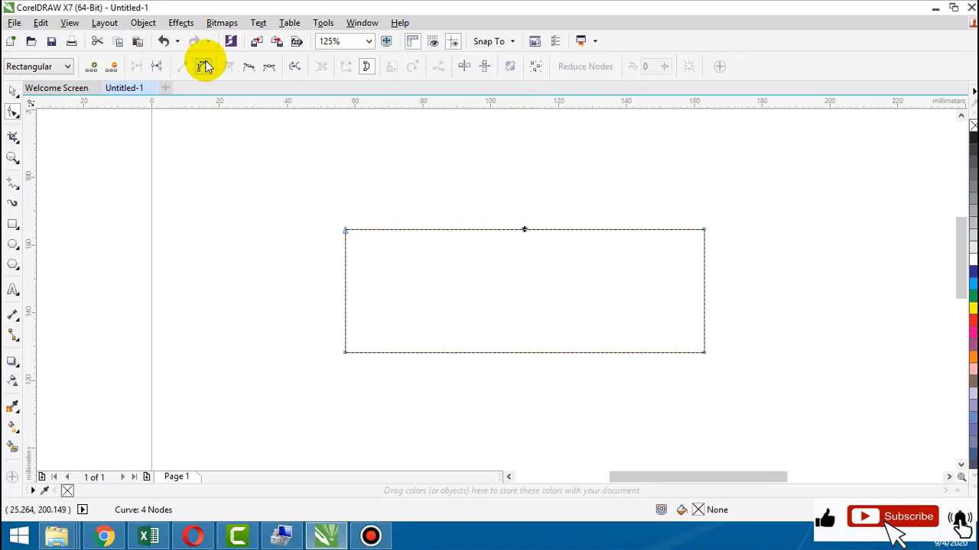
click(204, 68)
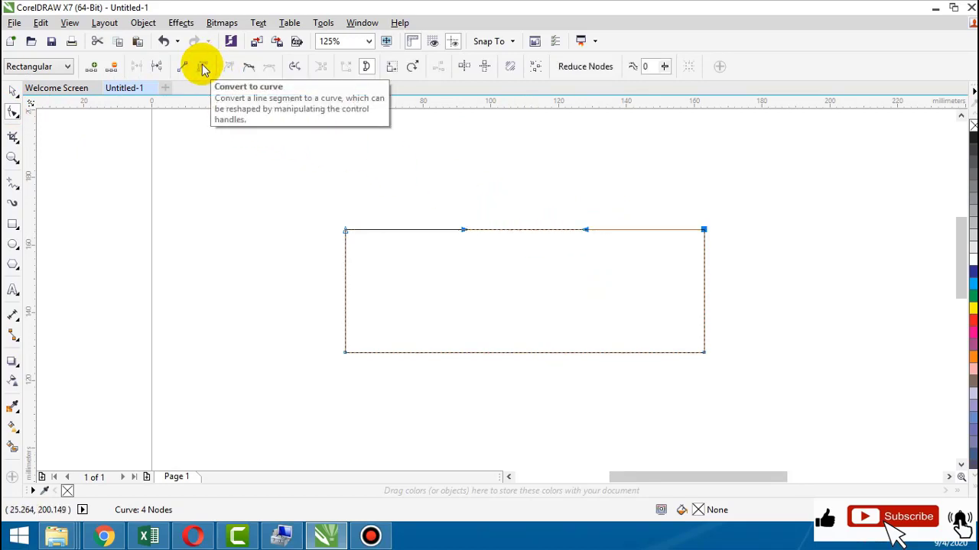
drag(531, 230, 532, 148)
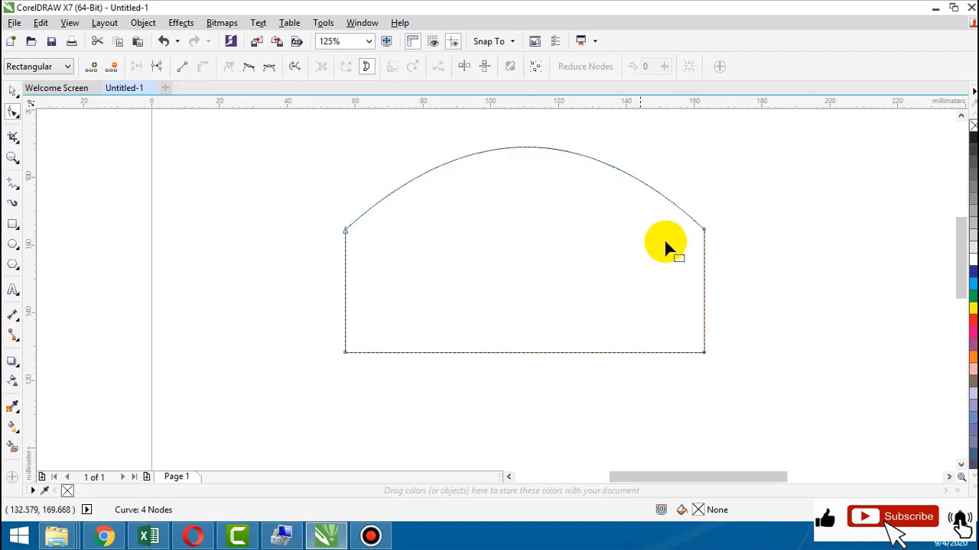
Reshape the arched top edge into a wave with its control handles, rising on the left and dipping on the right
click(703, 229)
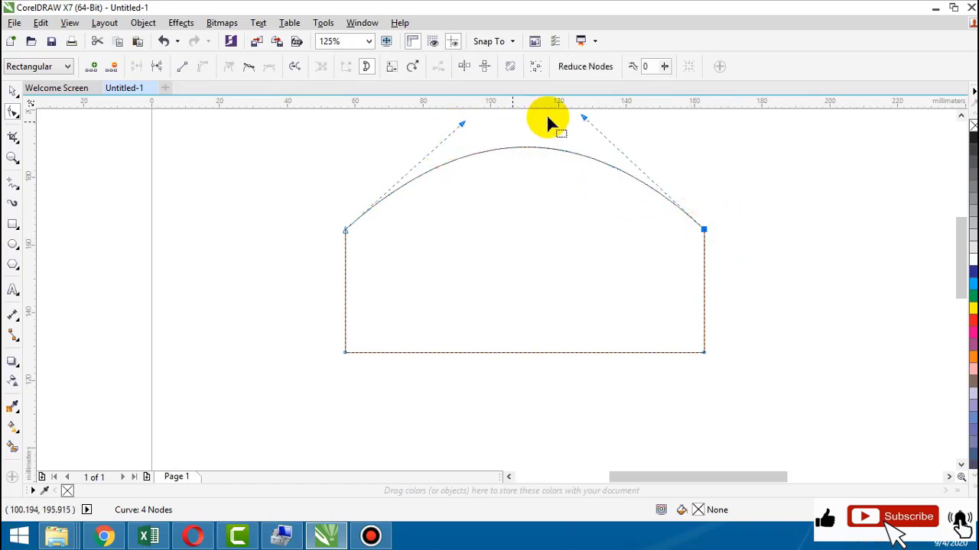
drag(582, 119, 462, 395)
click(465, 126)
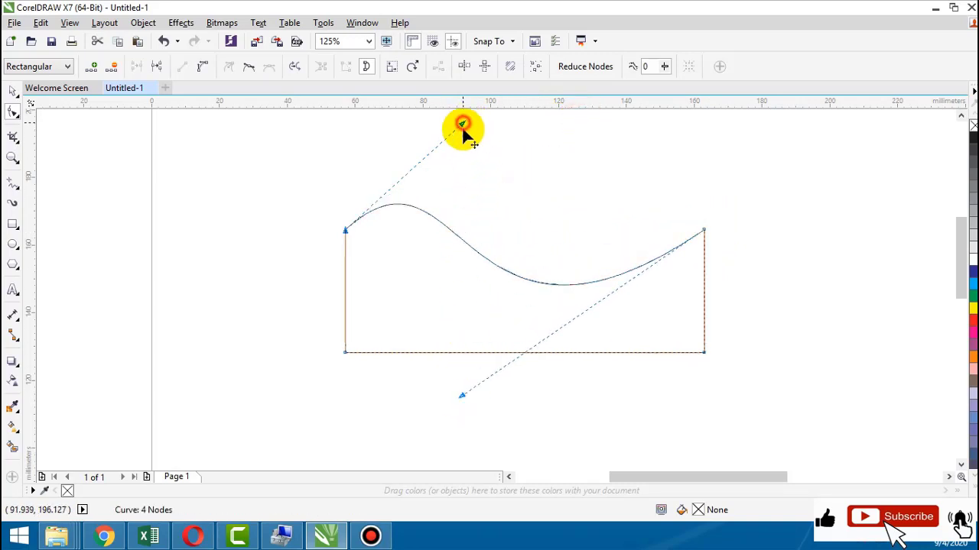
scroll(382, 110, up, 3)
scroll(409, 111, up, 3)
drag(405, 321, 469, 167)
drag(961, 247, 961, 273)
Delete the wavy shape and draw a new rectangle about 101 by 41 mm in its place
click(14, 90)
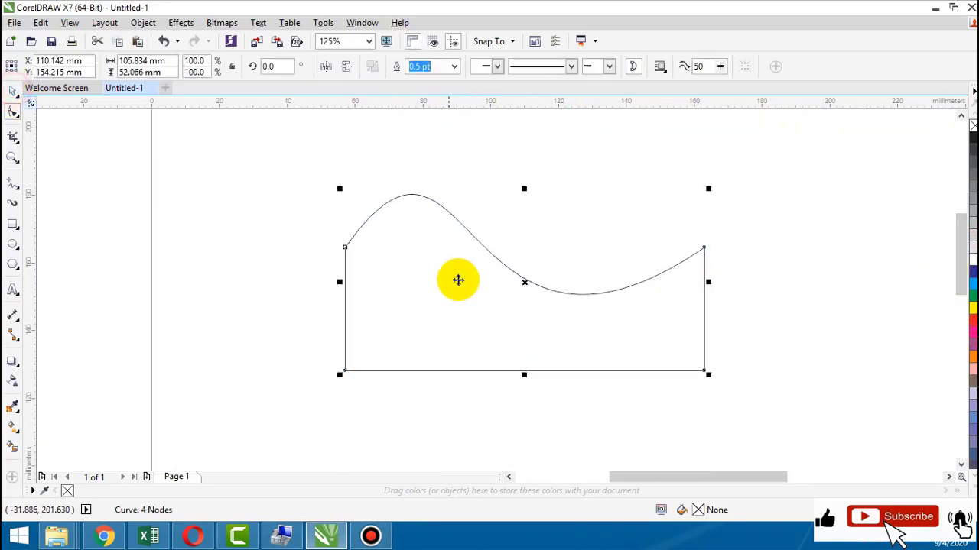
key(Delete)
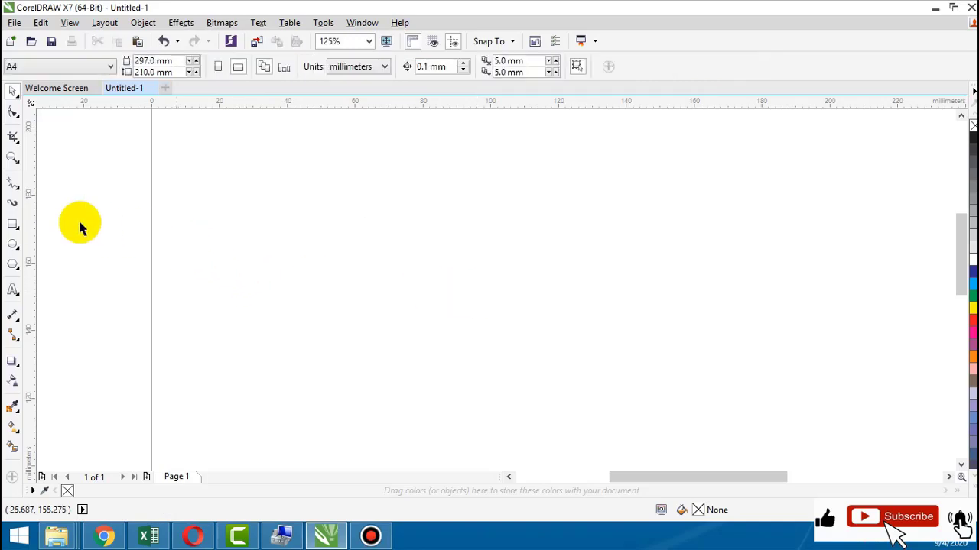
click(13, 224)
drag(368, 228, 711, 365)
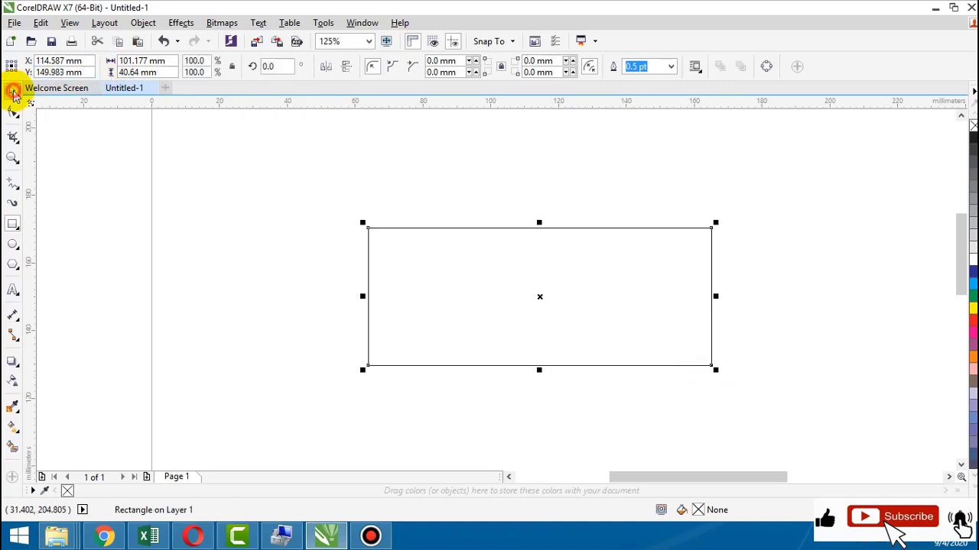
Convert the rectangle to curves and turn its top edge into a curve segment
click(12, 111)
right_click(562, 323)
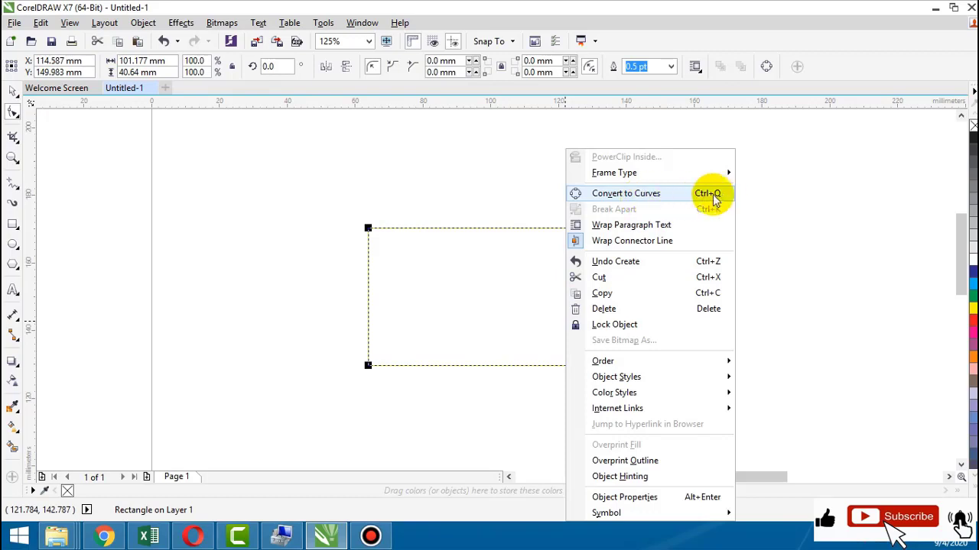
click(705, 193)
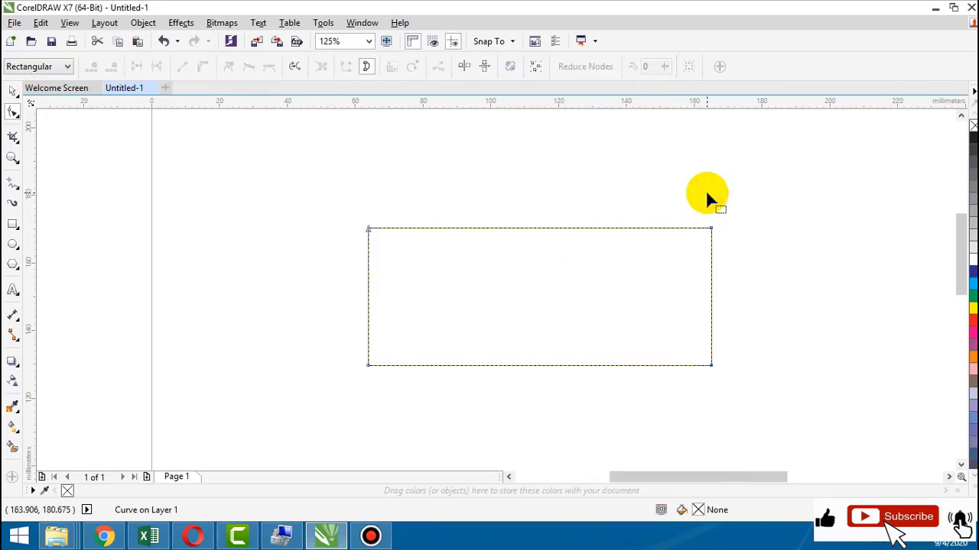
click(535, 229)
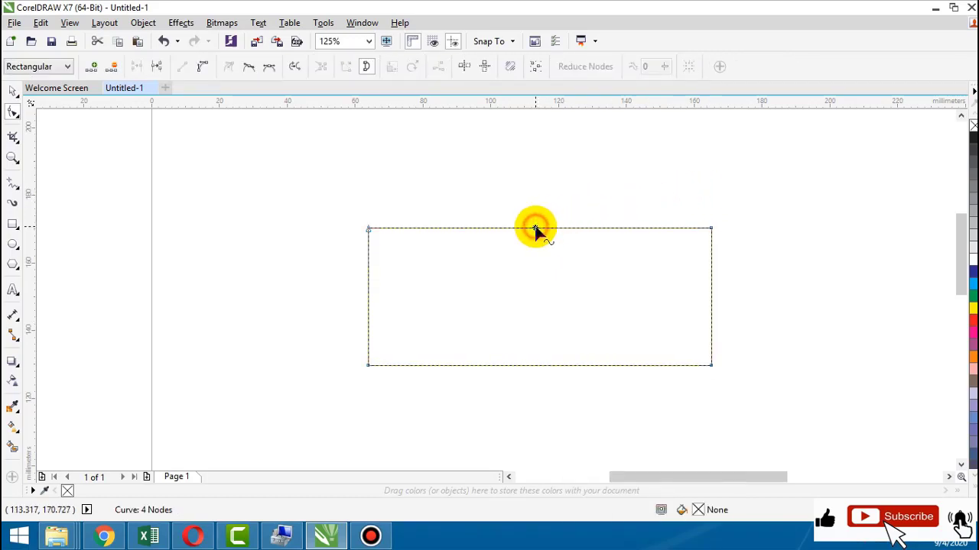
click(200, 68)
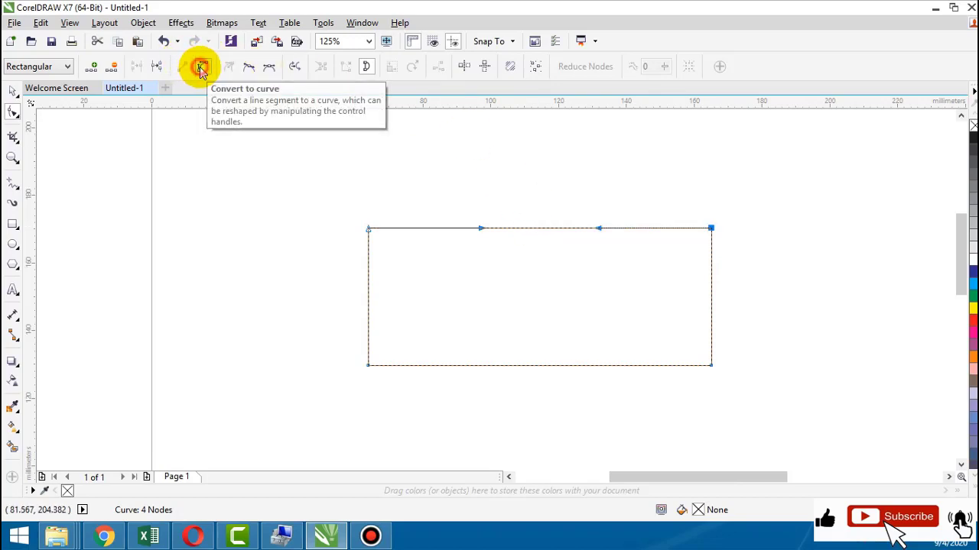
Shape the top edge into a wave with its control handles, dipping on the left and rising on the right
drag(600, 233, 590, 353)
drag(481, 230, 491, 154)
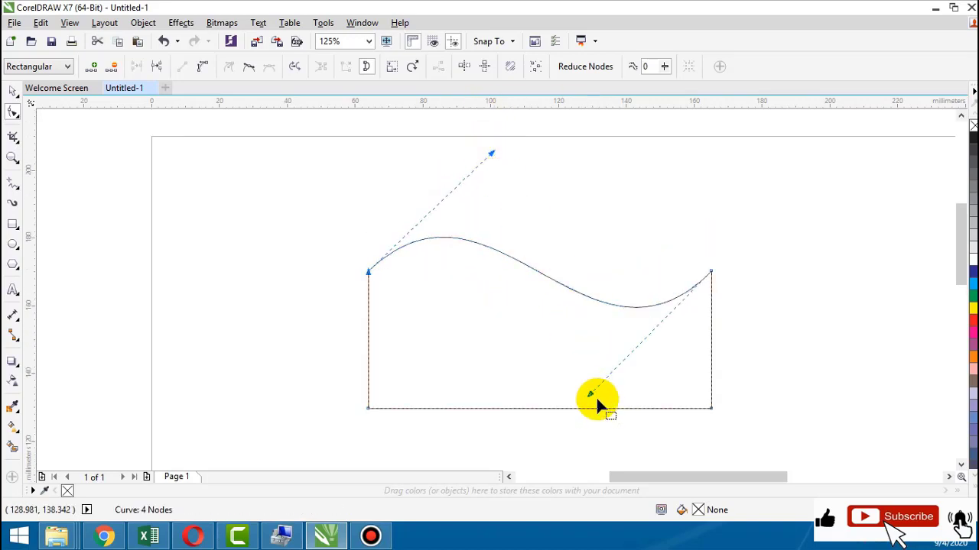
drag(590, 396, 601, 155)
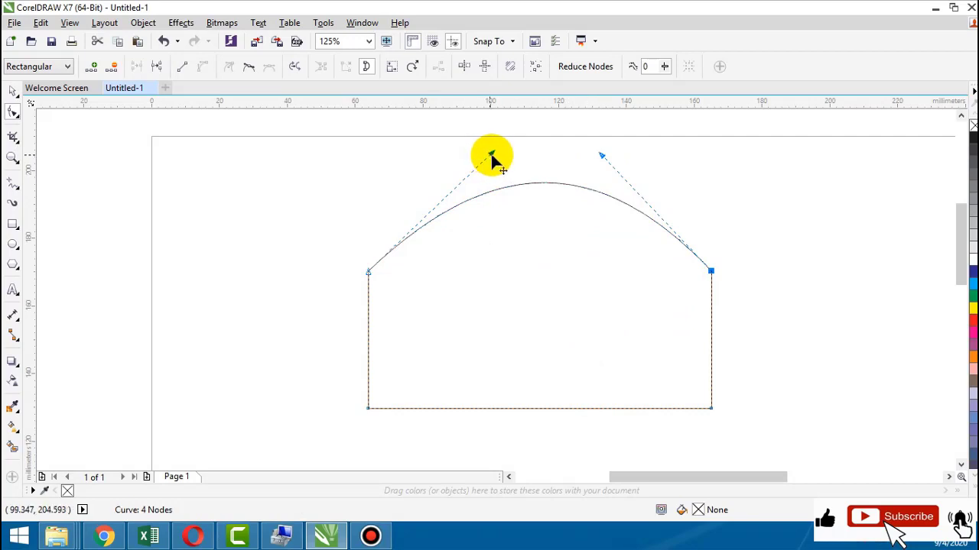
drag(492, 155, 537, 393)
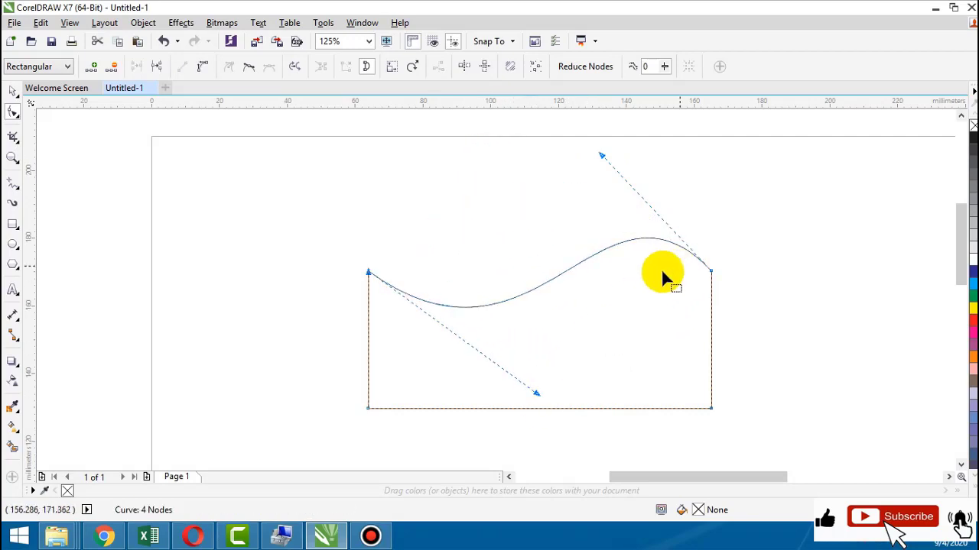
click(13, 91)
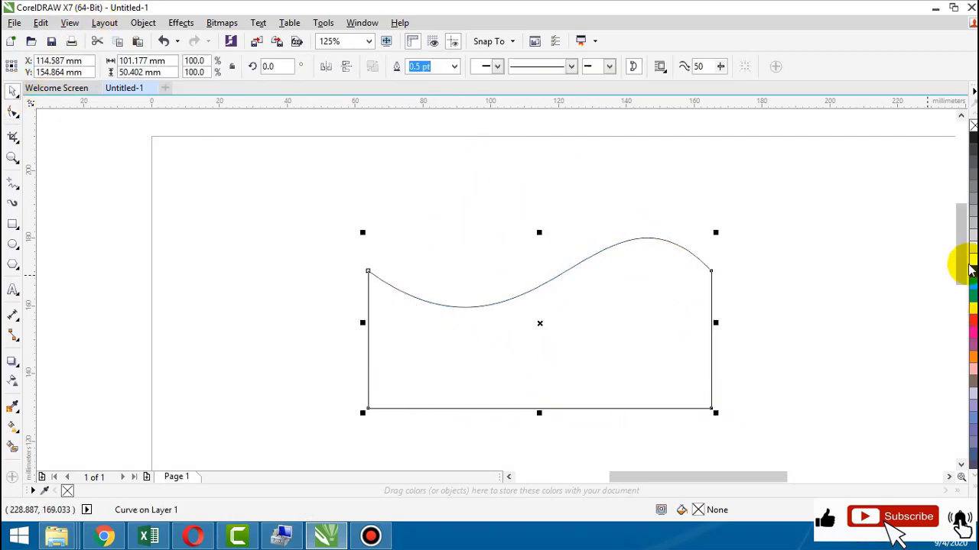
Convert the shape's straight bottom edge to a curve segment
drag(961, 263, 965, 297)
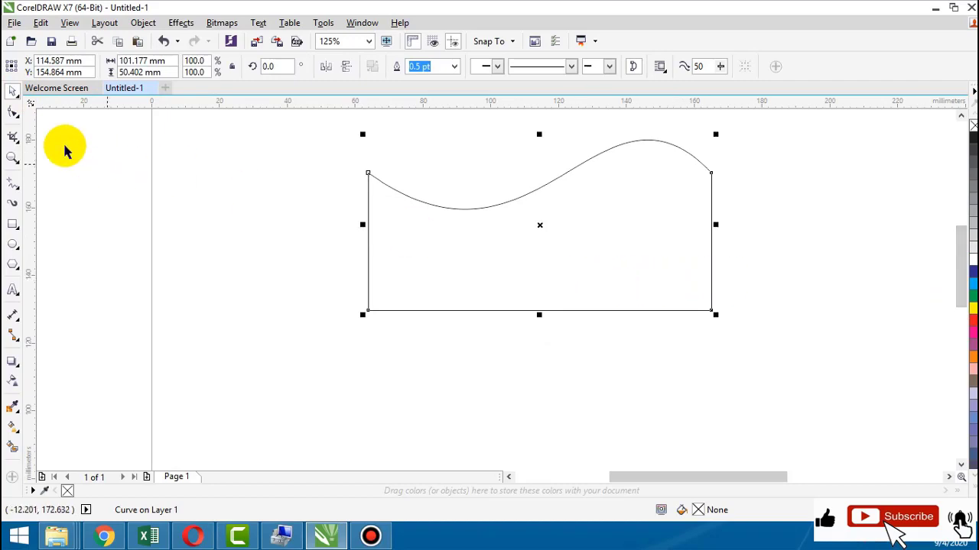
click(13, 113)
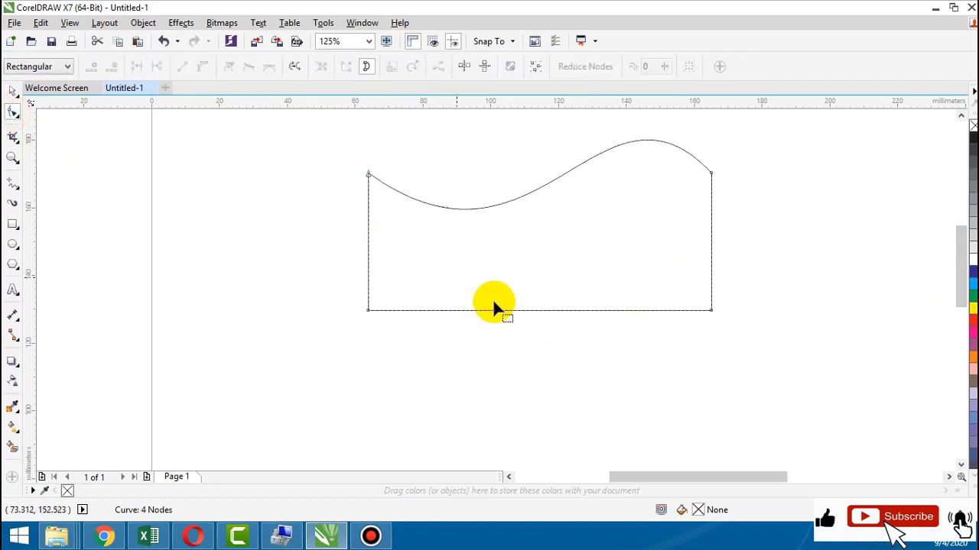
click(539, 310)
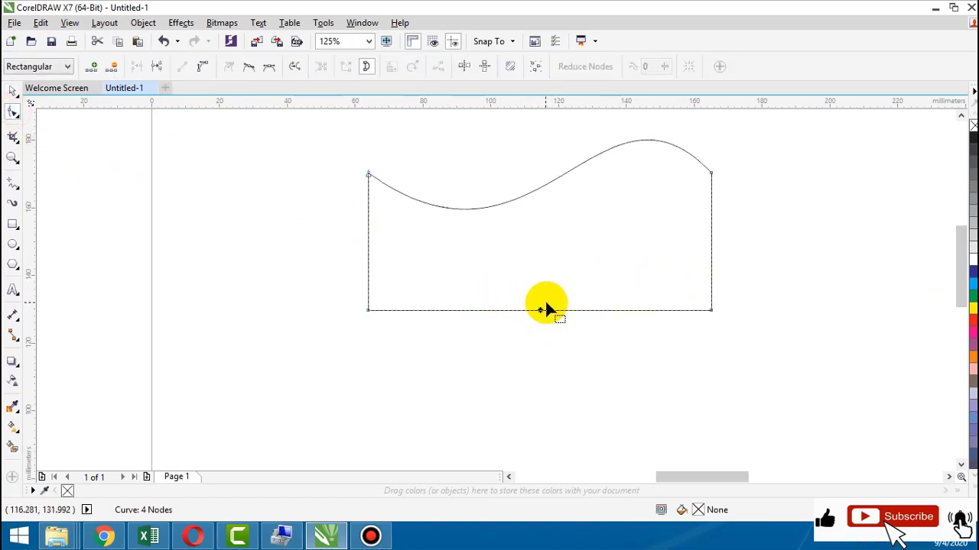
scroll(544, 308, up, 2)
scroll(544, 308, down, 2)
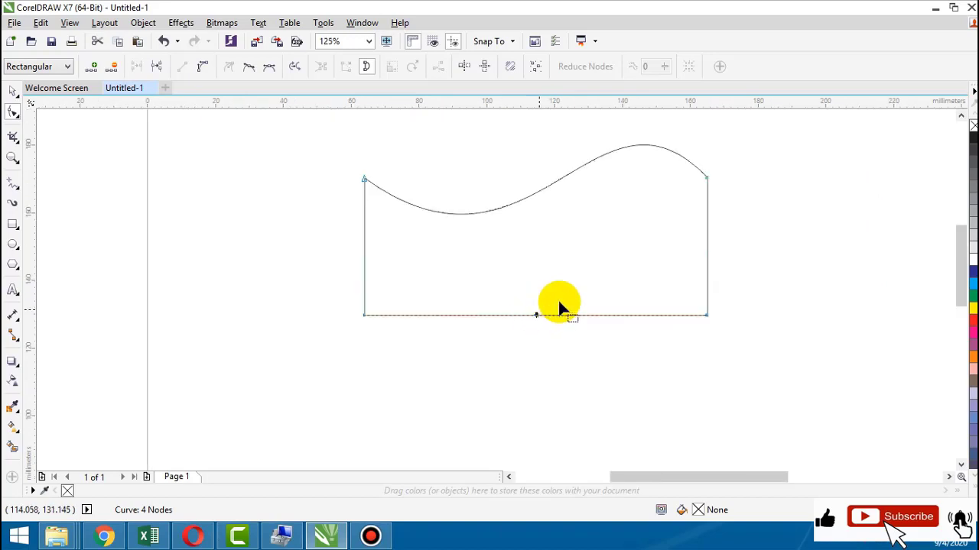
click(205, 68)
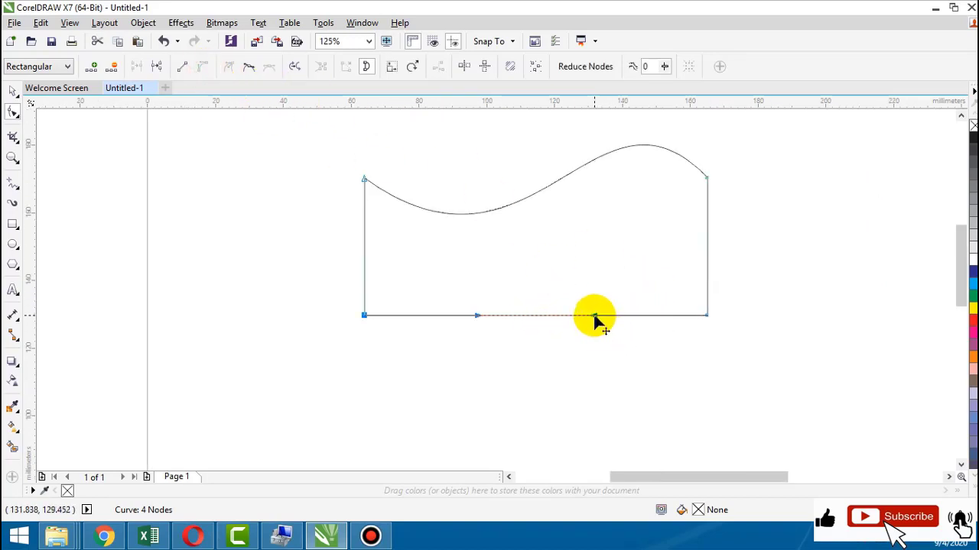
Bend the bottom edge with its control handles into a wave that follows the shape's top edge
drag(594, 316, 614, 451)
drag(477, 317, 498, 198)
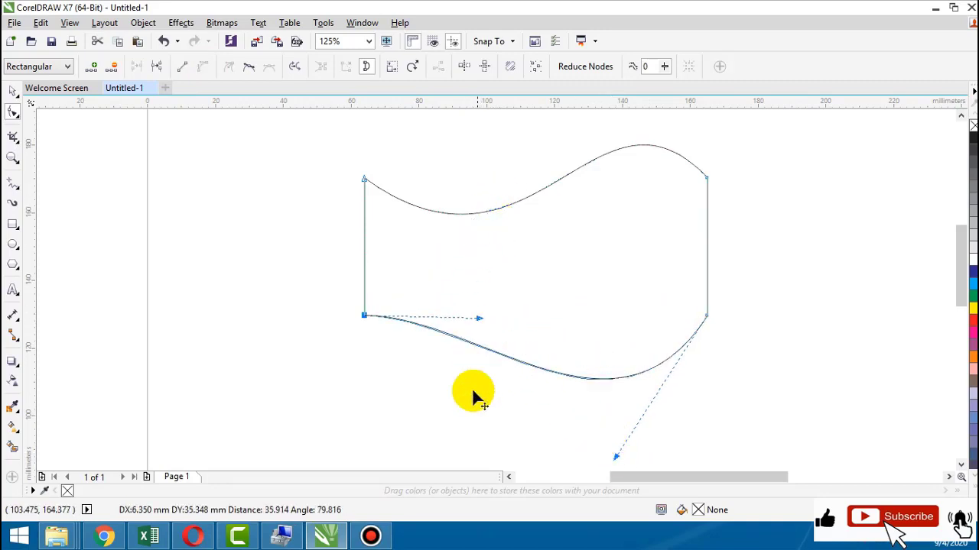
drag(472, 398, 466, 439)
drag(615, 457, 600, 194)
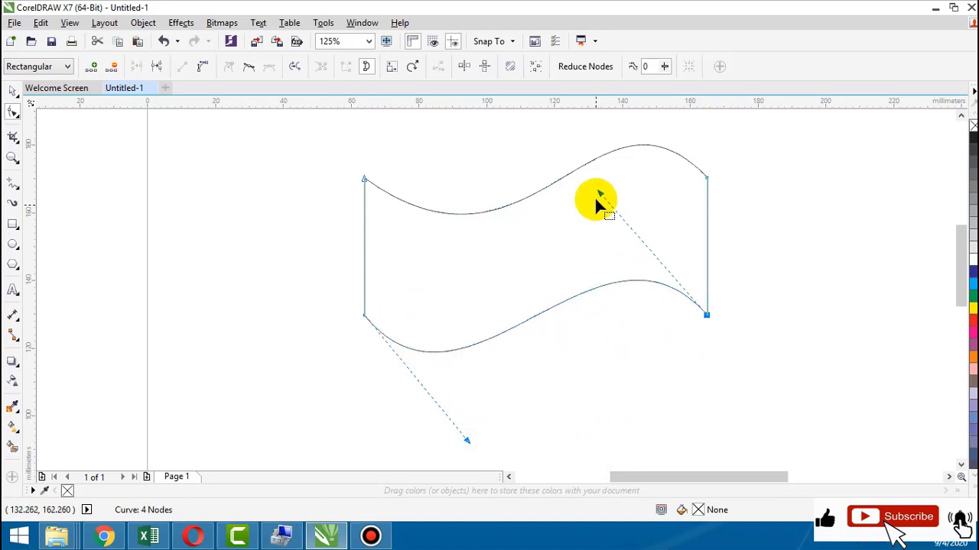
Move the wavy shape to about X 136 mm, Y 149 mm and fill it with red
click(14, 90)
scroll(579, 253, down, 2)
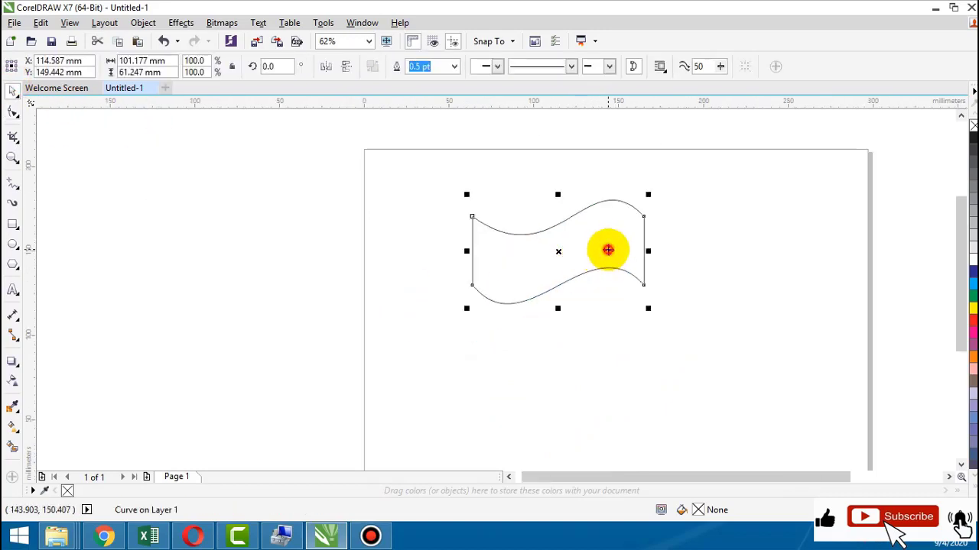
drag(608, 250, 644, 252)
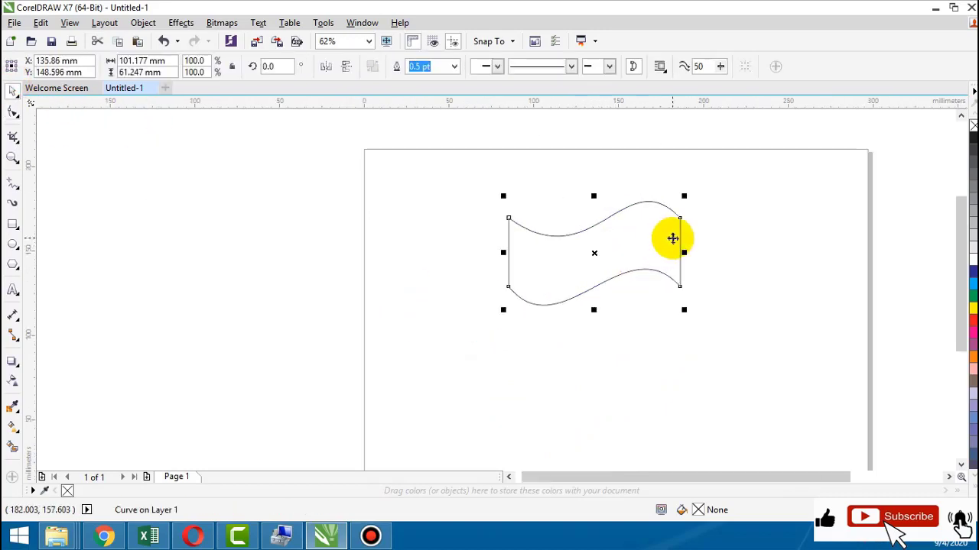
click(974, 330)
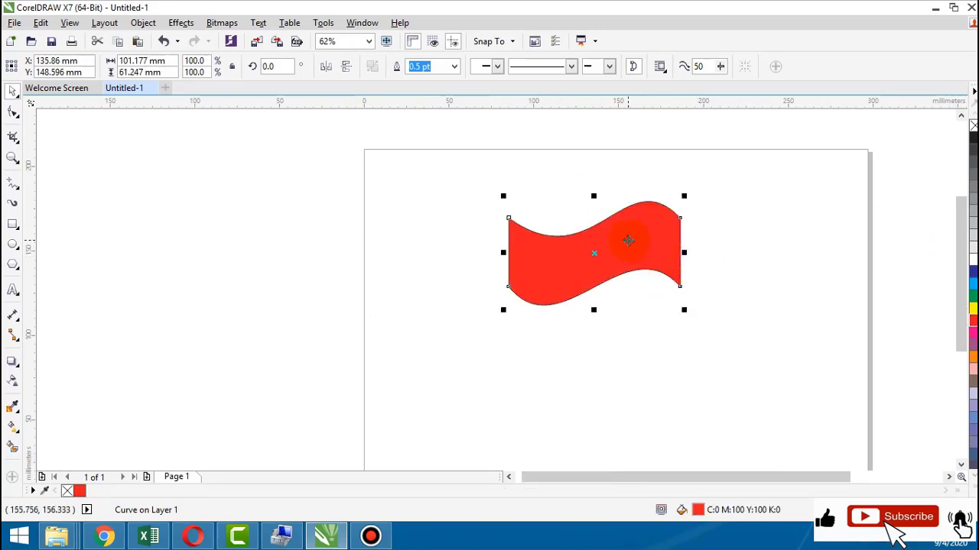
Duplicate the red wavy shape to about X 136 mm, Y 115 mm, directly beneath the original, and fill the copy with white
key(ctrl+d)
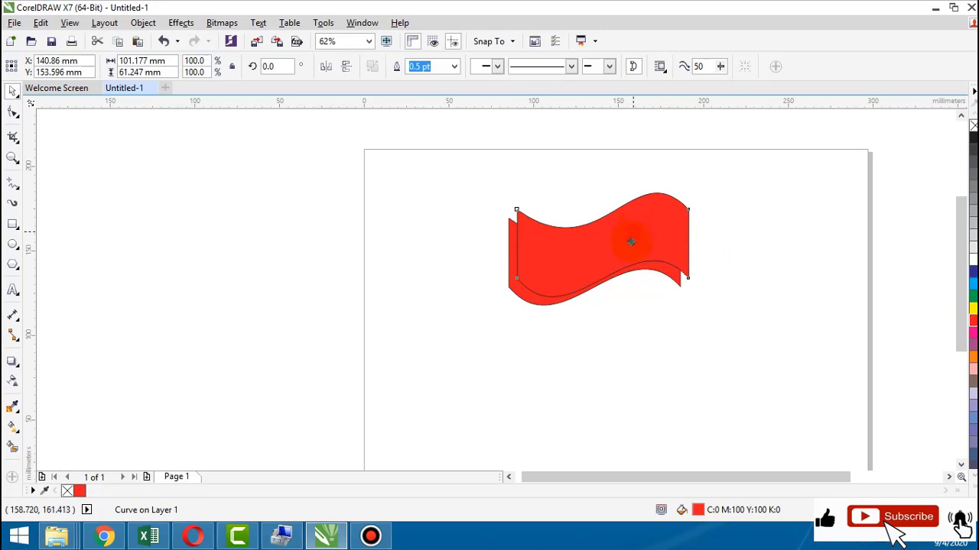
drag(631, 242, 625, 298)
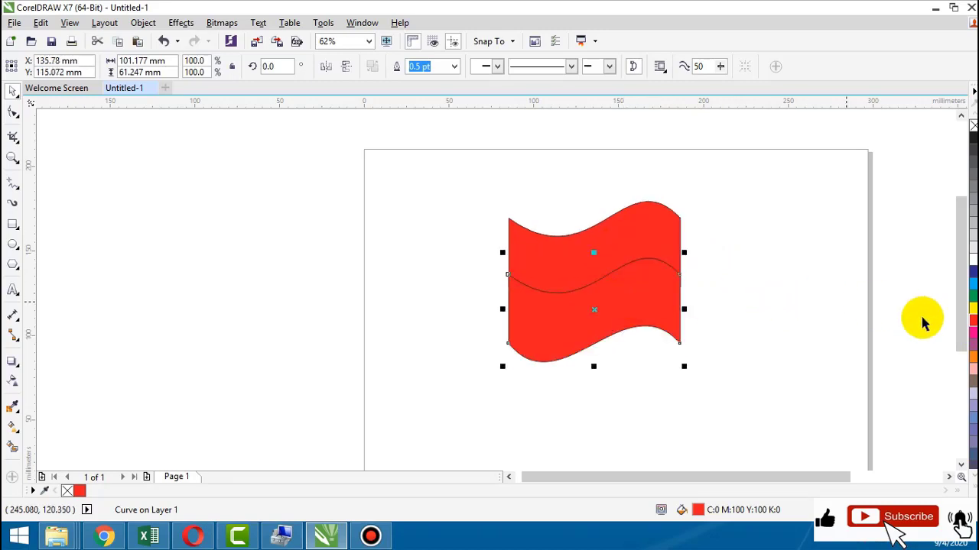
click(973, 260)
click(455, 179)
Reduce the height of the white wavy shape by raising its lower side
drag(438, 170, 769, 416)
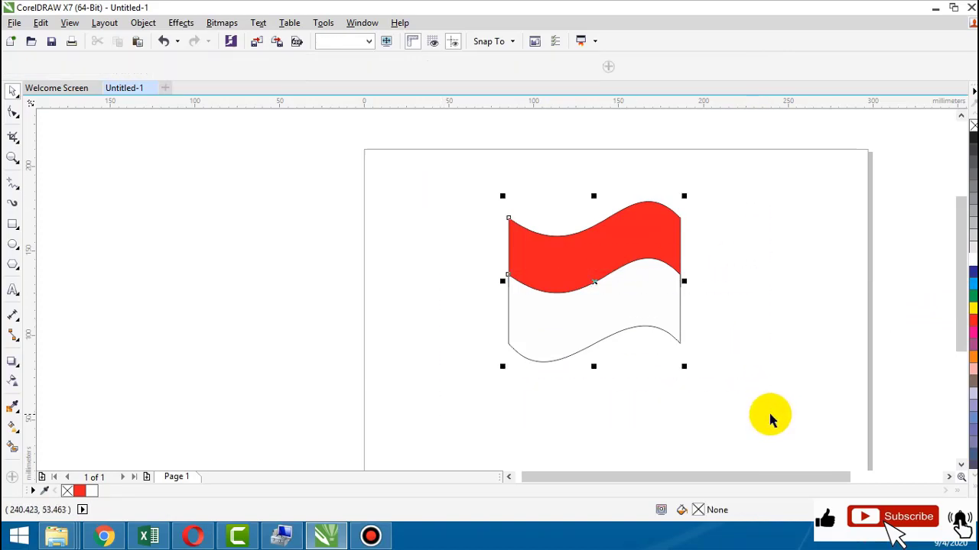
click(638, 303)
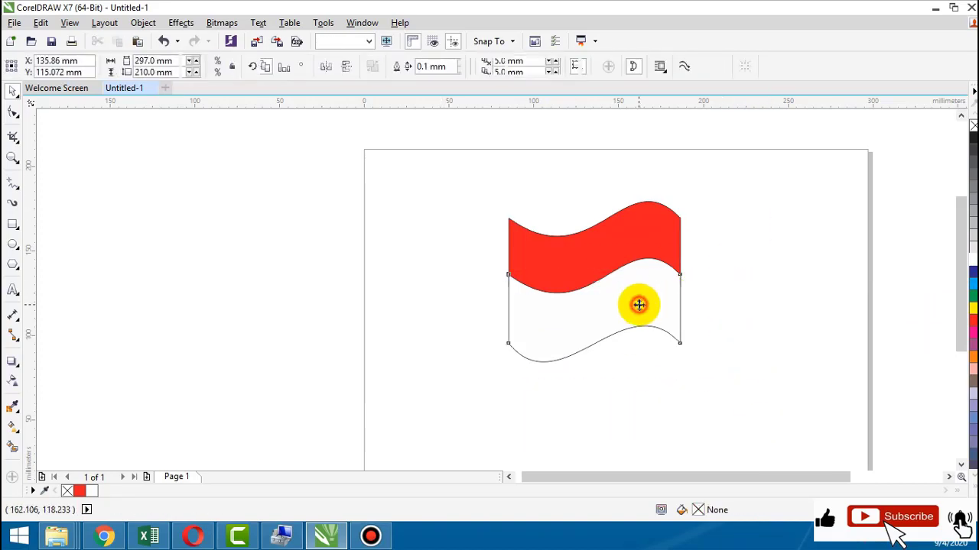
drag(593, 366, 591, 343)
click(786, 234)
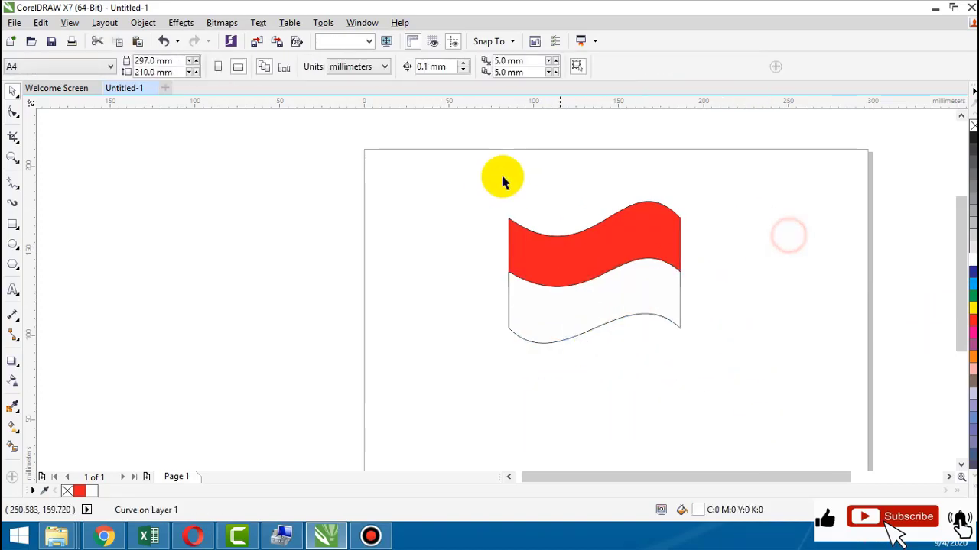
Move the red and white shapes together to about X 113 mm, Y 138 mm
drag(491, 170, 763, 395)
drag(649, 265, 609, 265)
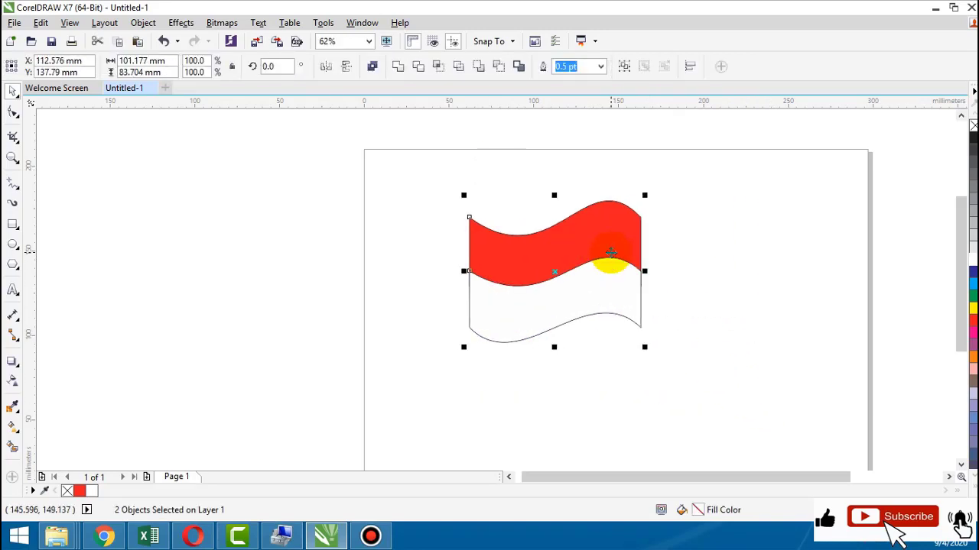
key(shift+F2)
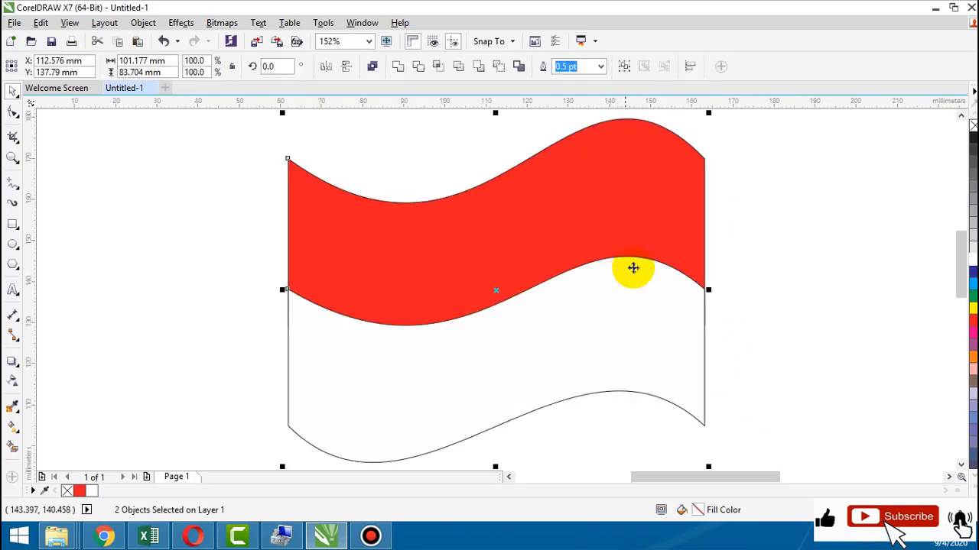
scroll(634, 266, down, 2)
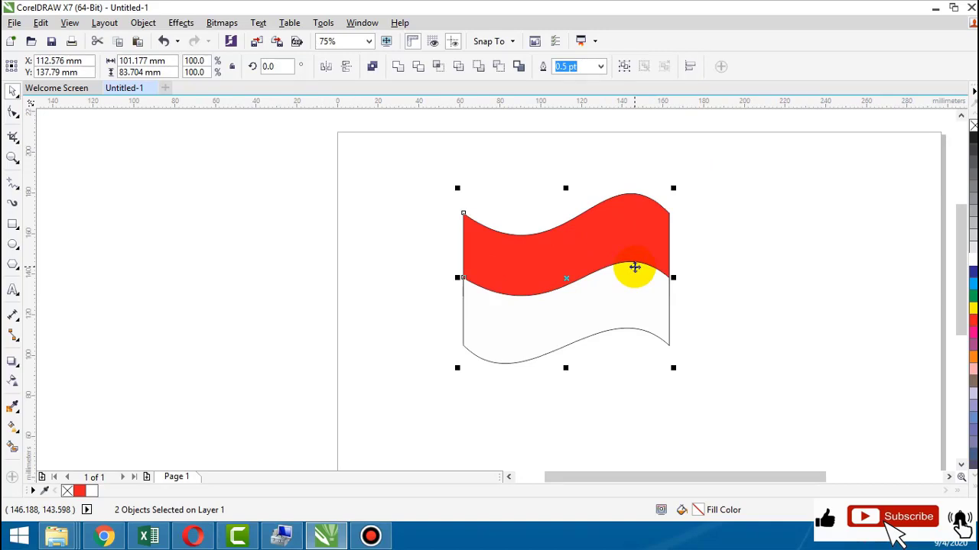
scroll(635, 267, up, 4)
scroll(634, 267, down, 2)
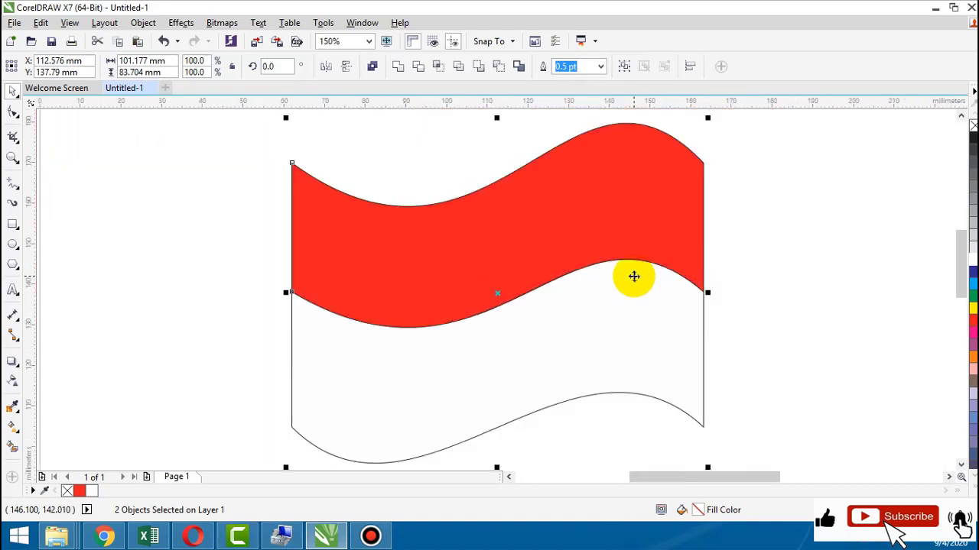
Draw a narrow vertical rectangle about 5.3 mm wide and 119.6 mm high along the flag's right edge as a pole
scroll(961, 256, down, 1)
scroll(961, 256, up, 1)
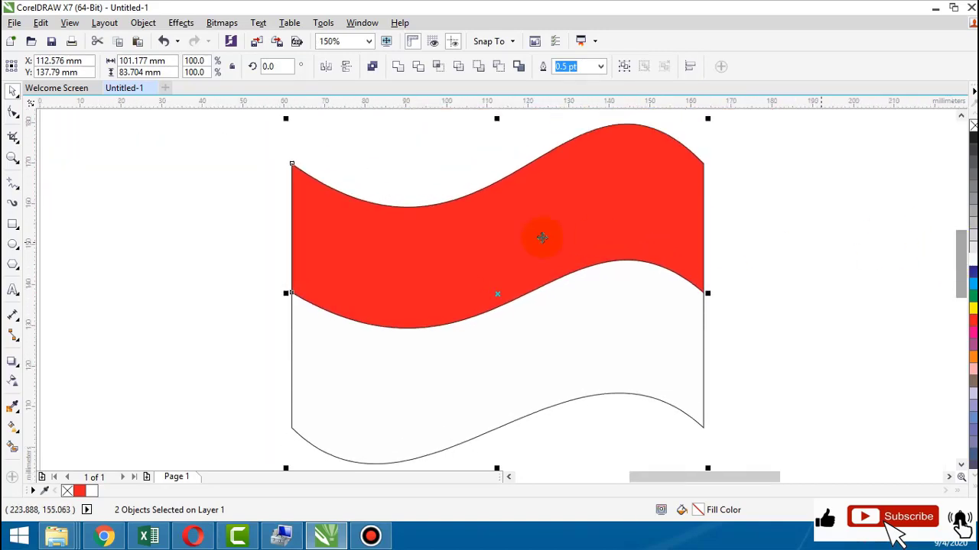
scroll(573, 274, down, 2)
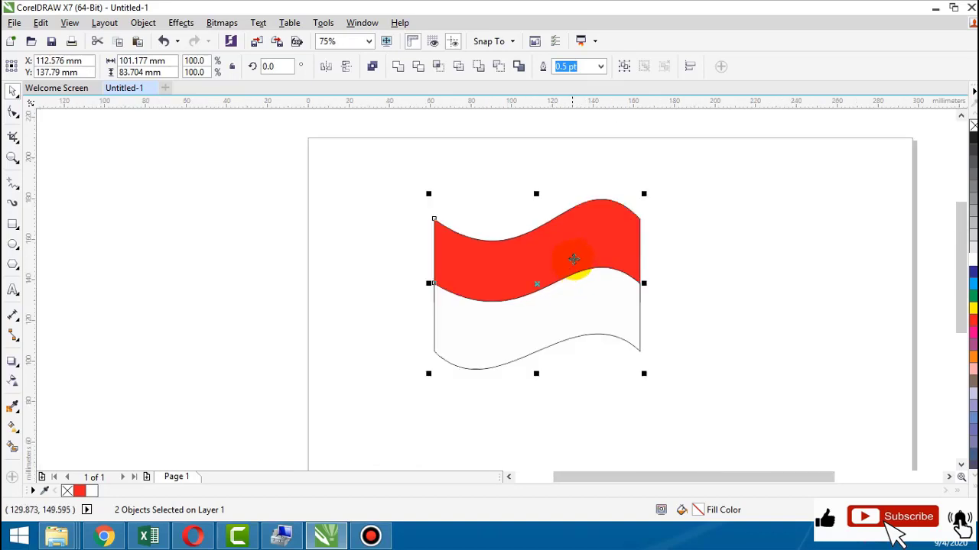
click(12, 225)
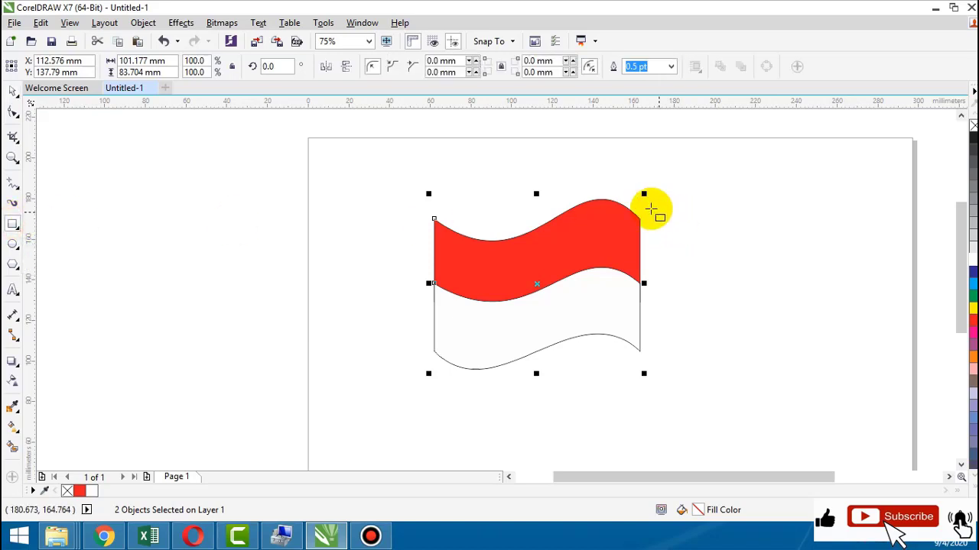
drag(636, 203, 647, 450)
click(12, 91)
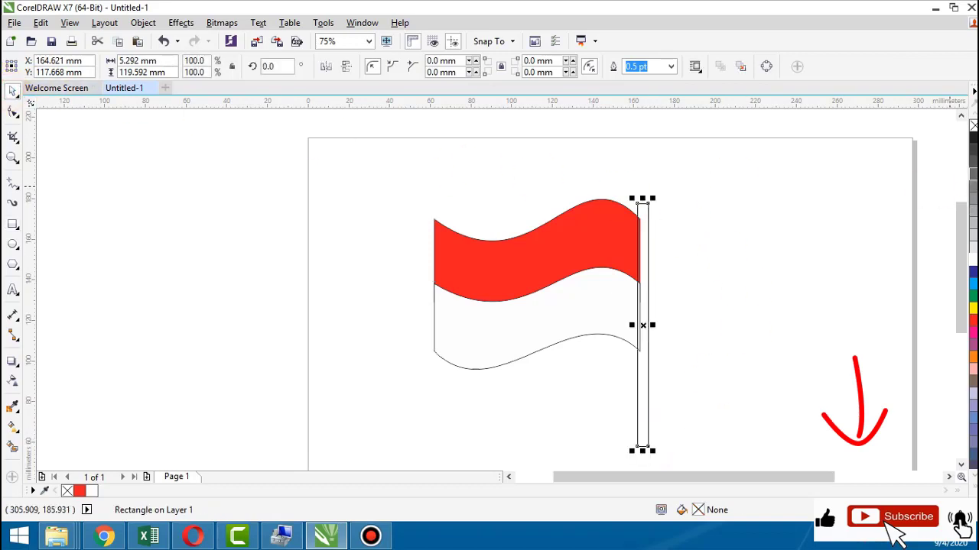
Fill the flagpole with the brown swatch (C:0 M:20 Y:20 K:60) and remove its outline
click(972, 138)
click(668, 330)
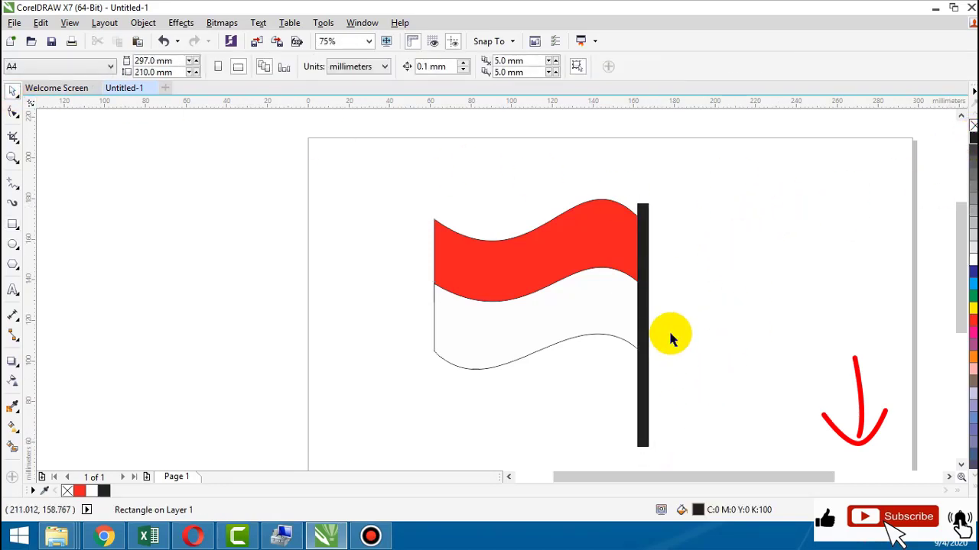
click(642, 325)
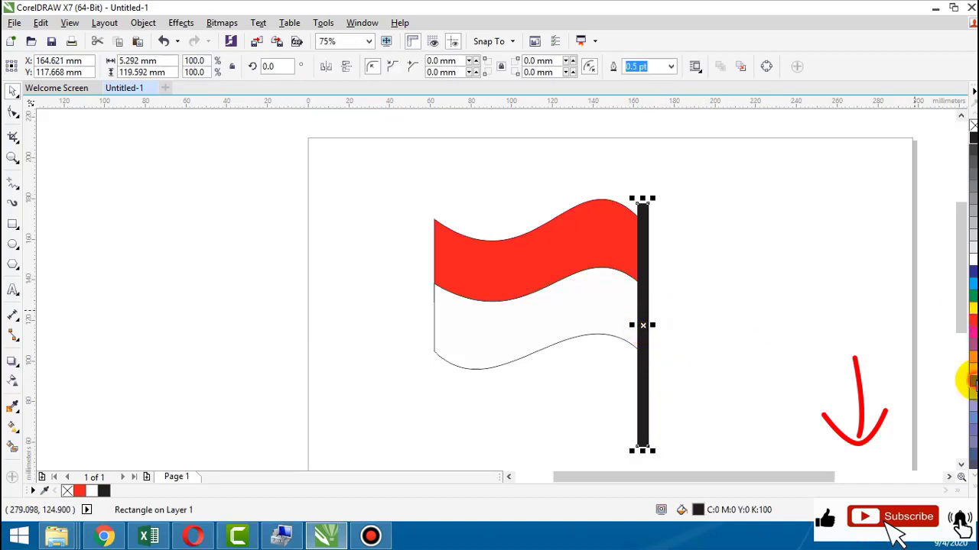
click(973, 380)
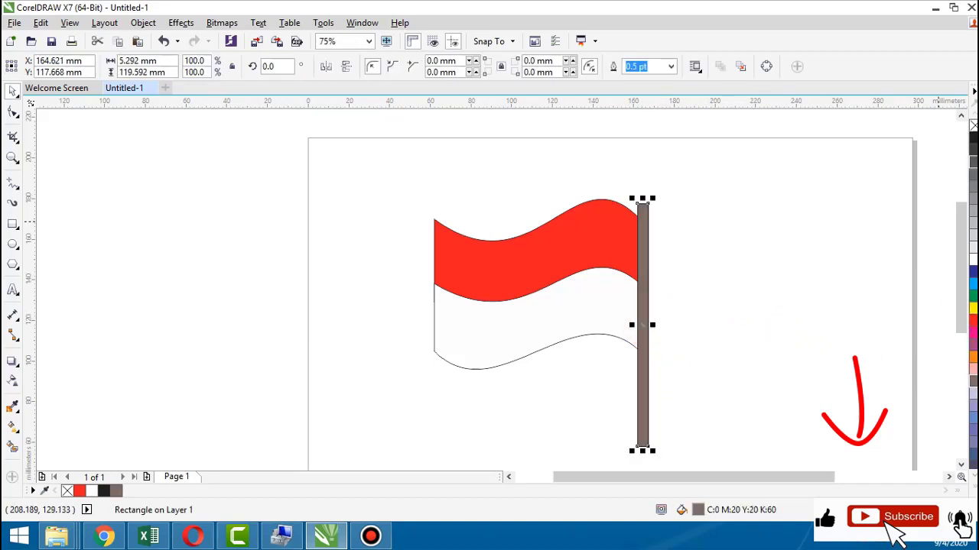
right_click(973, 126)
click(838, 169)
Extend the flagpole upward above the flag to a total height of about 126.4 mm
scroll(679, 258, up, 2)
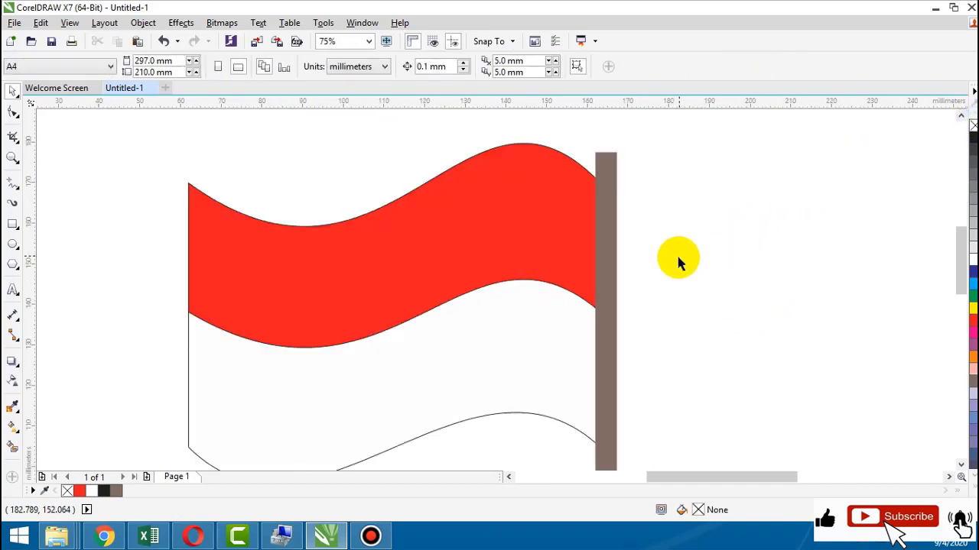
click(609, 236)
scroll(666, 219, up, 2)
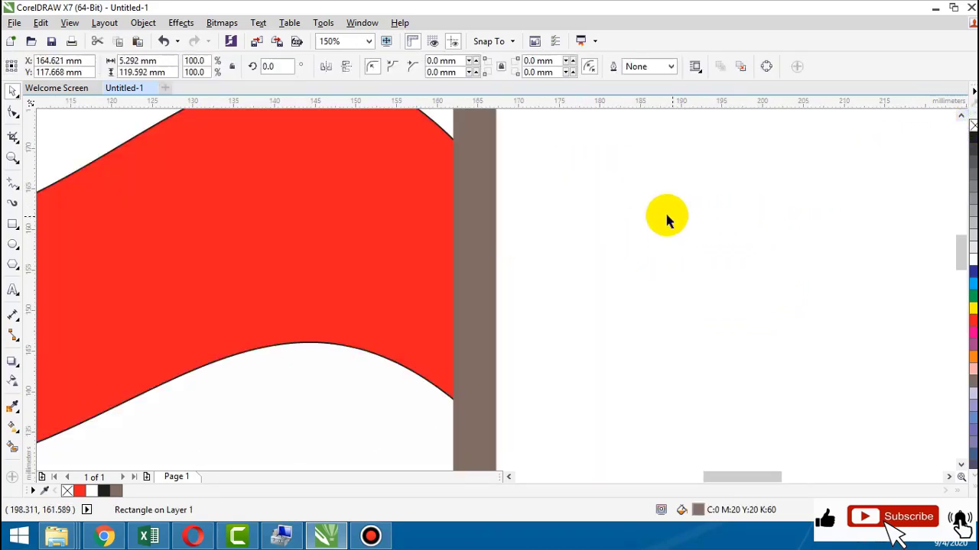
click(961, 116)
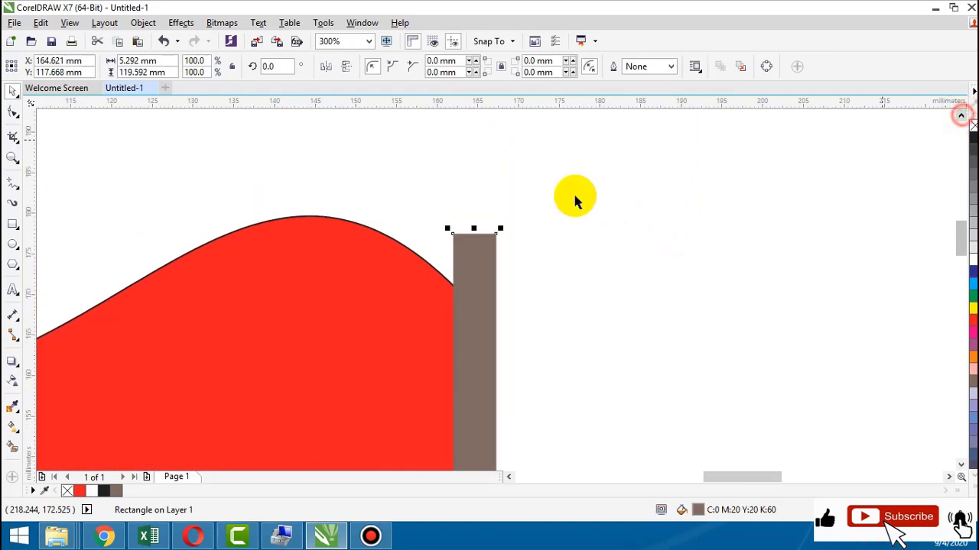
drag(474, 228, 471, 173)
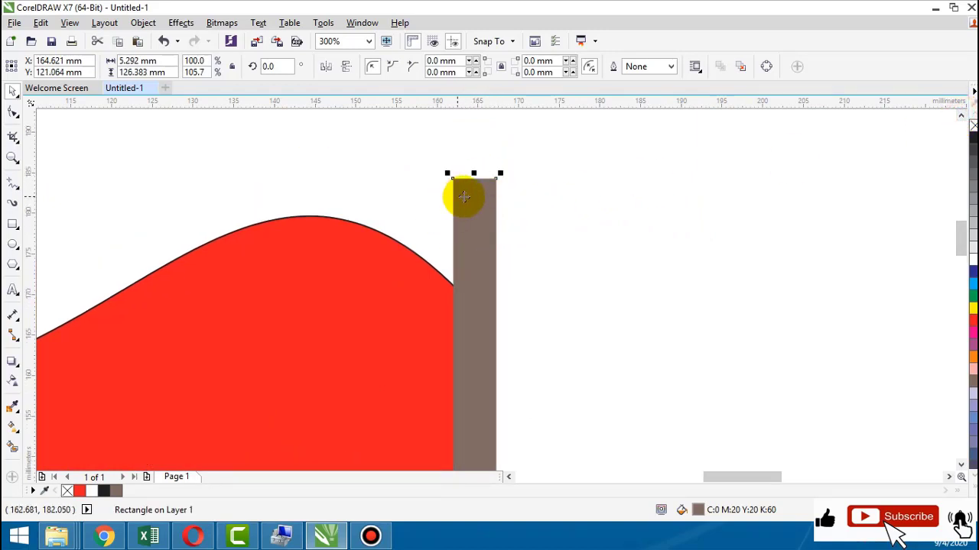
Round both upper corners of the flagpole to a radius of about 2.6 mm with the Shape tool
scroll(489, 189, up, 1)
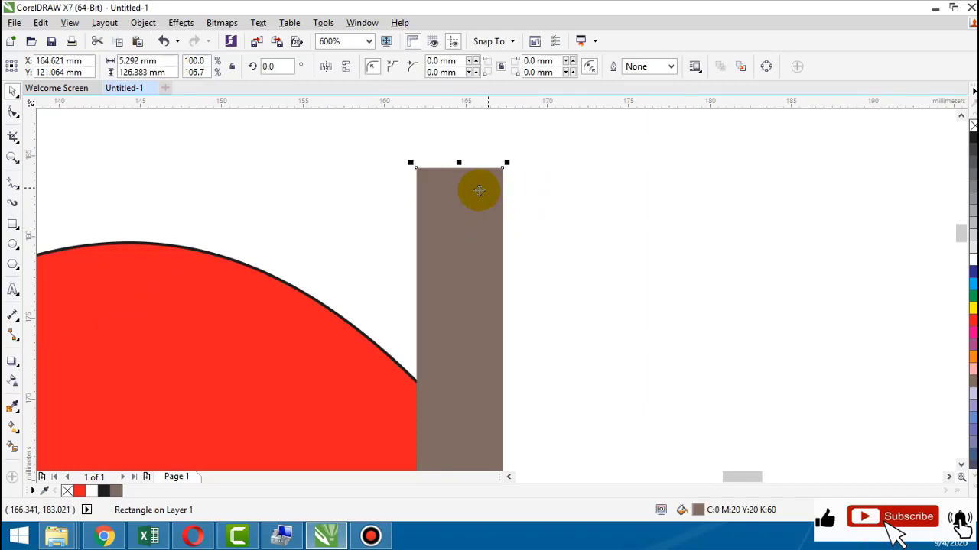
click(13, 112)
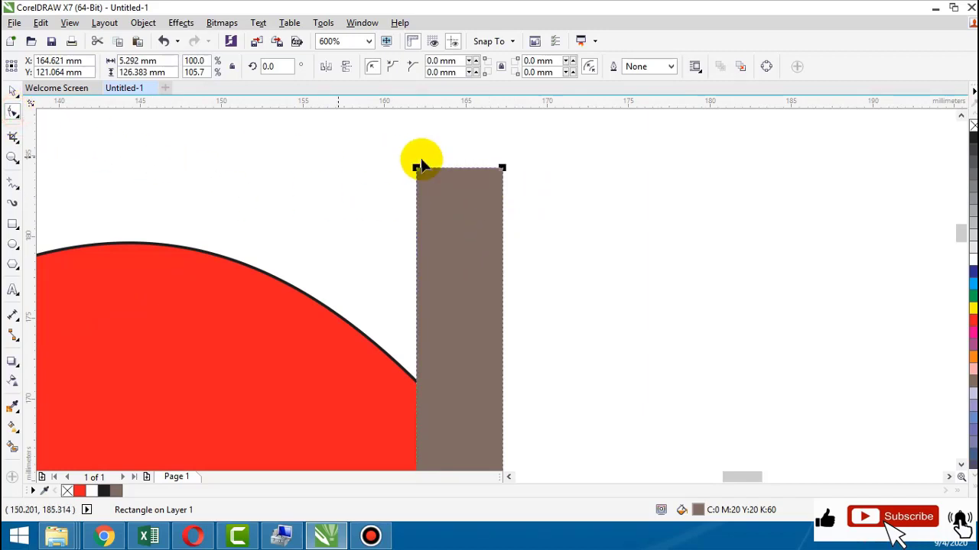
click(501, 169)
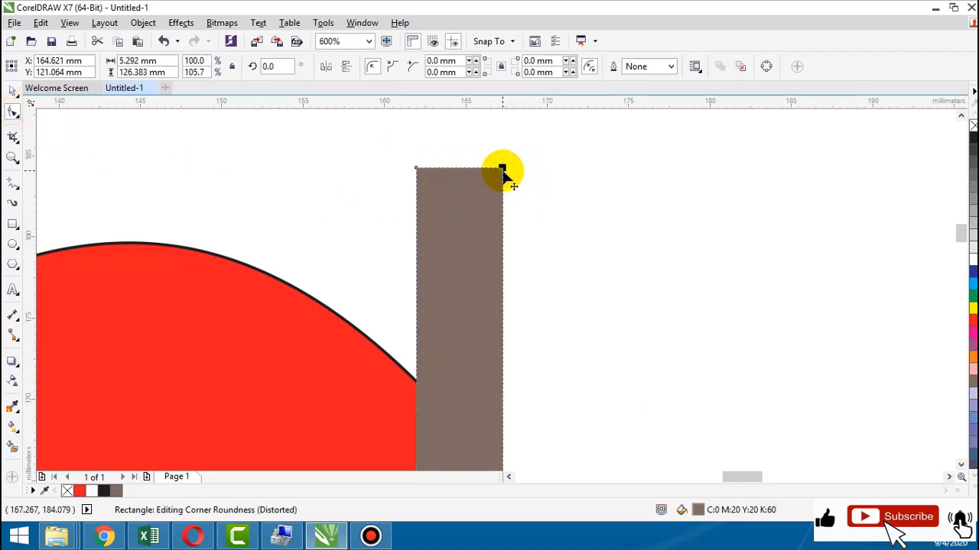
drag(502, 169, 466, 215)
click(13, 91)
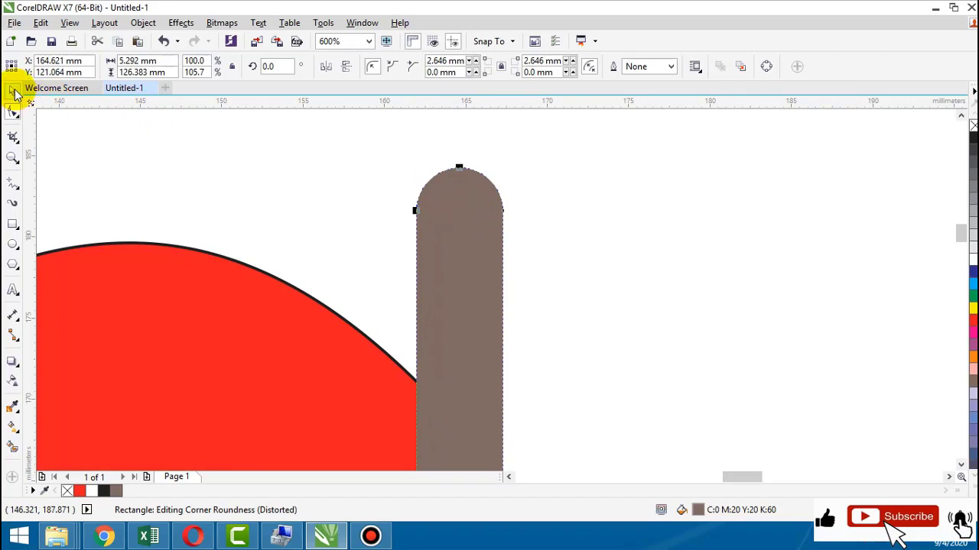
Add the artistic text "BENDERA MERAH PUTIH" in Arial 24 pt beneath the flag, starting at about X 51 mm, Y 63 mm
scroll(245, 159, down, 3)
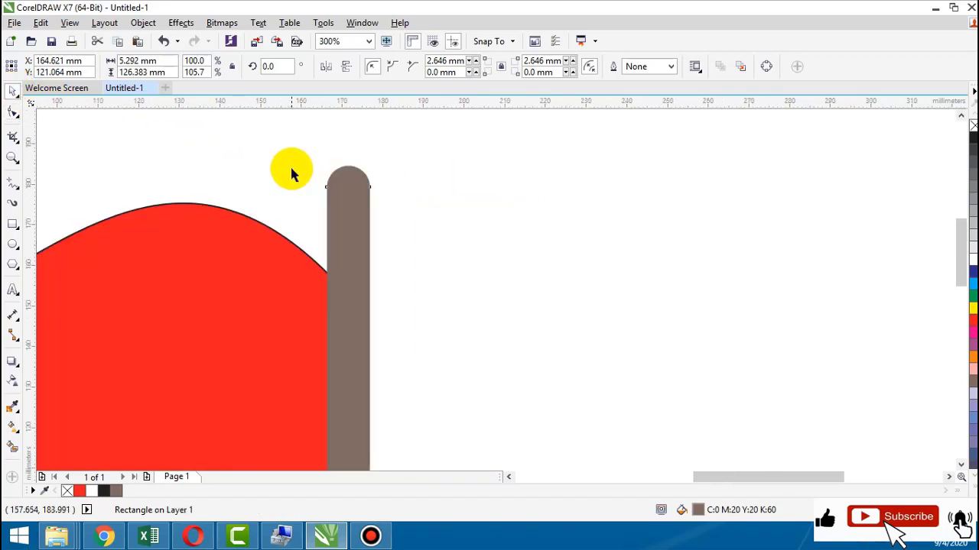
scroll(290, 164, down, 2)
drag(794, 474, 766, 474)
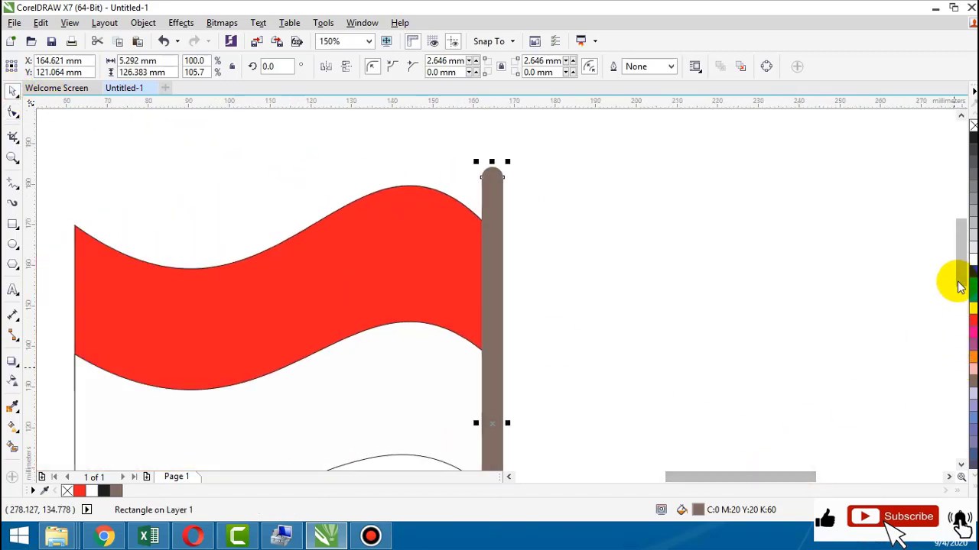
drag(956, 280, 961, 321)
scroll(631, 293, down, 2)
click(601, 365)
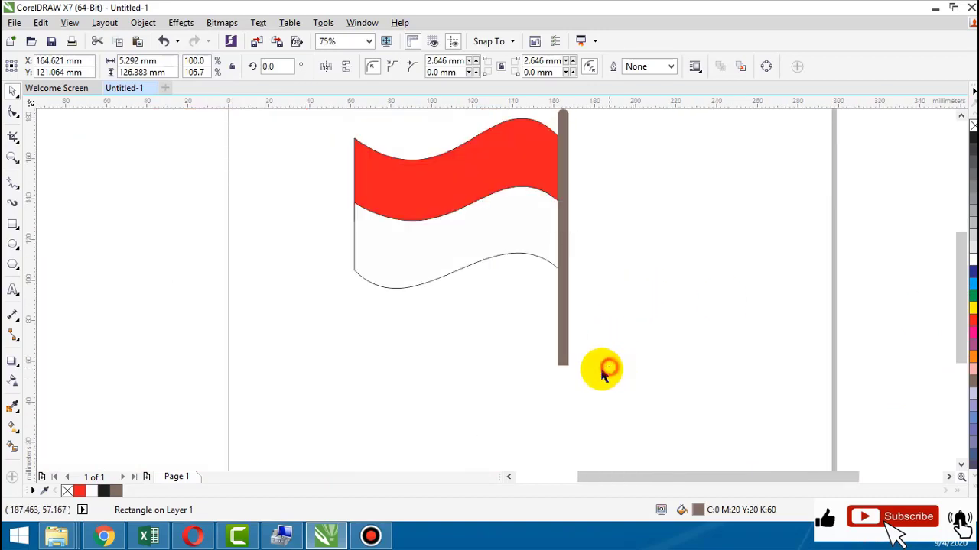
click(961, 114)
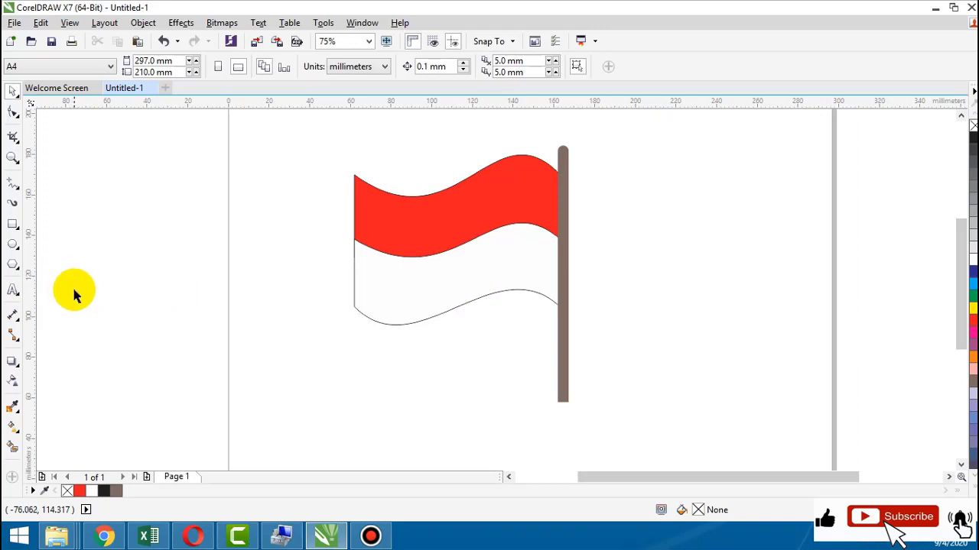
click(13, 294)
click(332, 387)
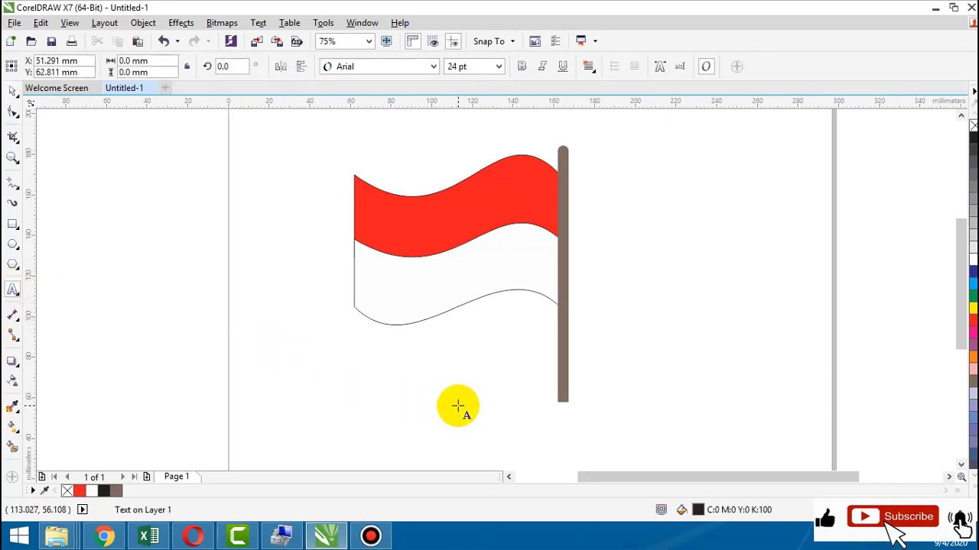
text(BENDE)
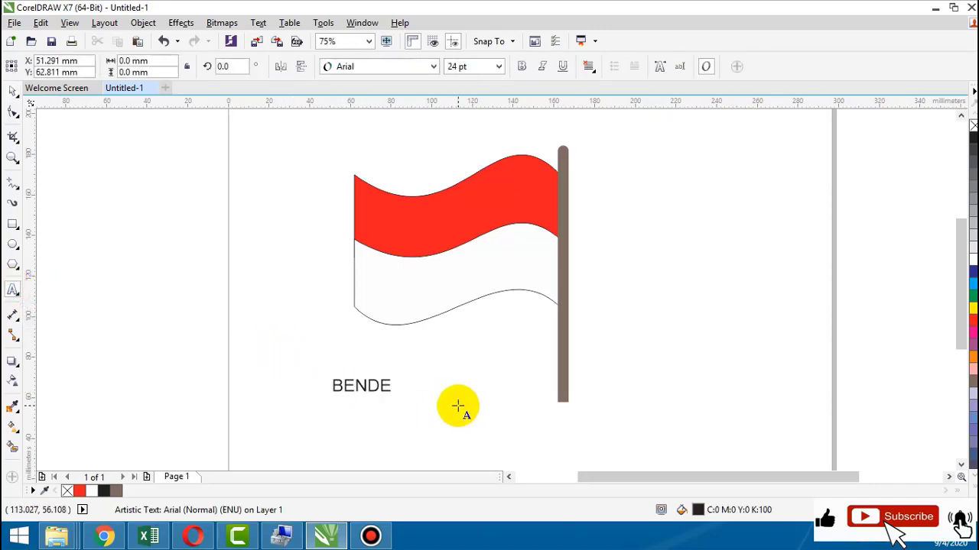
text(RA MERAH PUTIH)
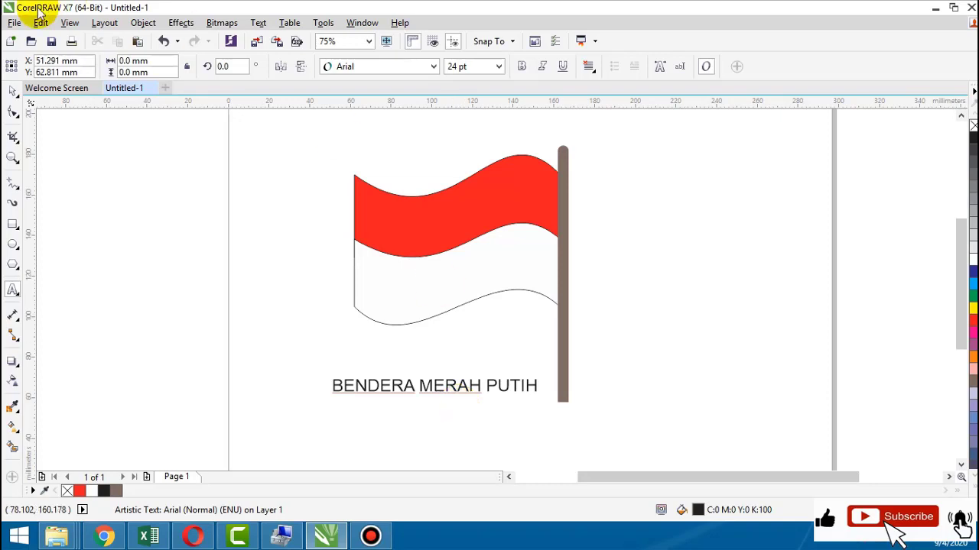
Make the caption bold and move it to about X 105 mm, Y 85 mm, just below the white part of the flag
click(12, 90)
drag(467, 388, 482, 347)
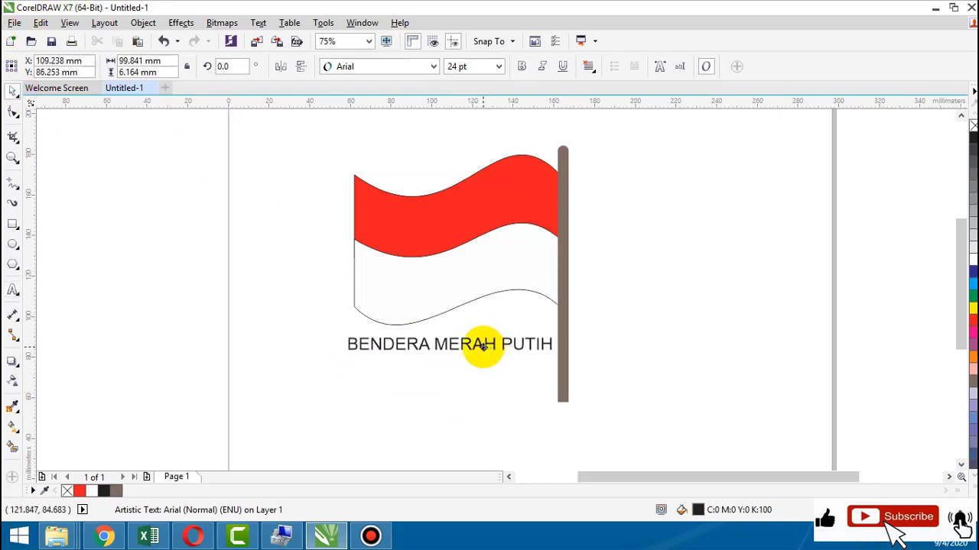
click(522, 66)
drag(529, 345, 508, 348)
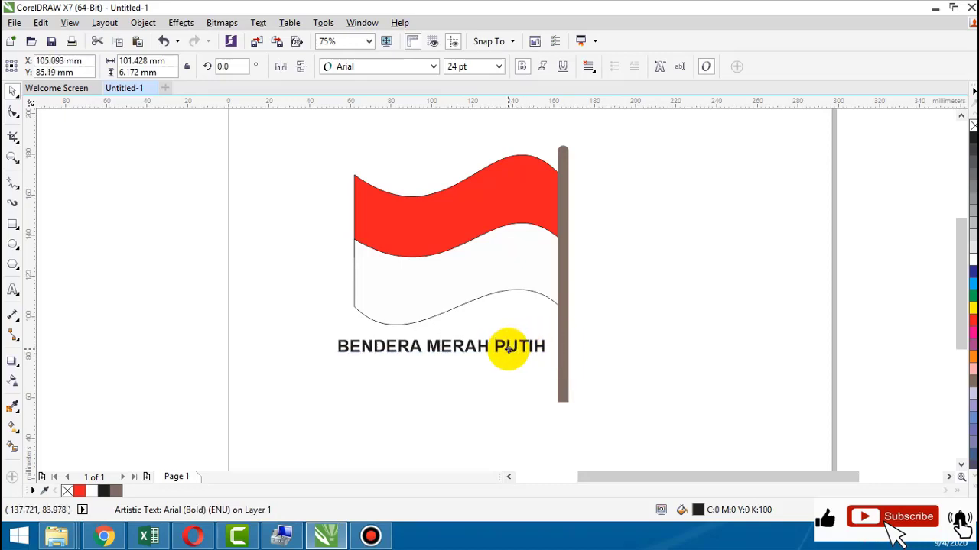
click(650, 231)
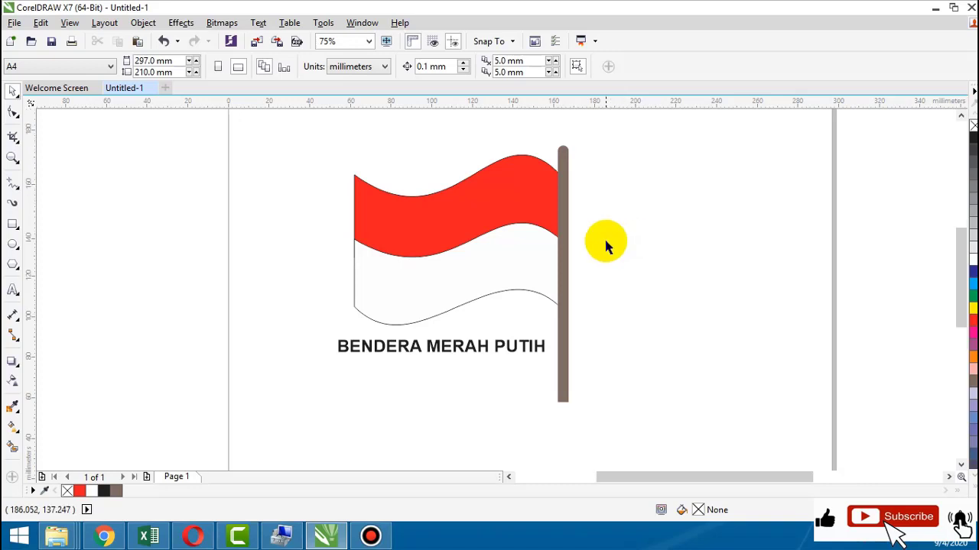
scroll(607, 244, up, 1)
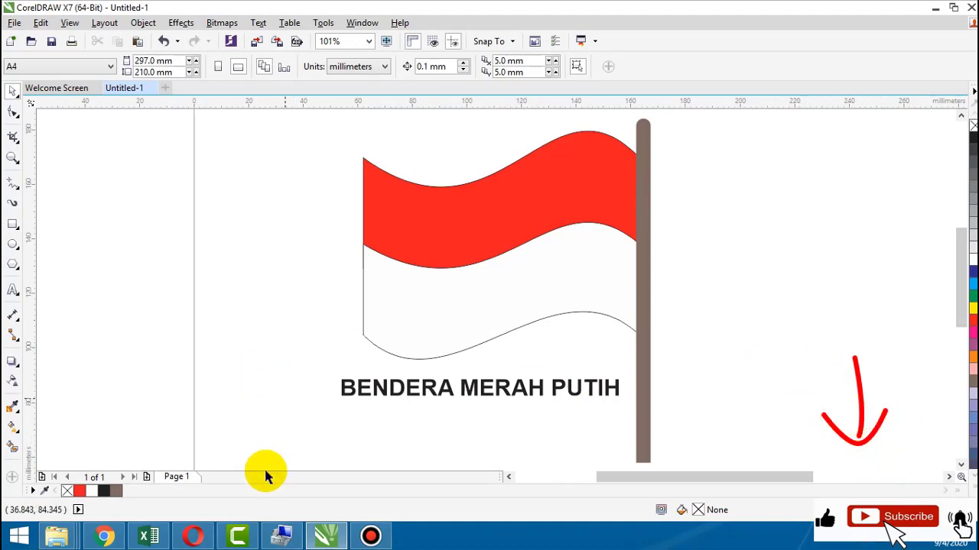
click(842, 539)
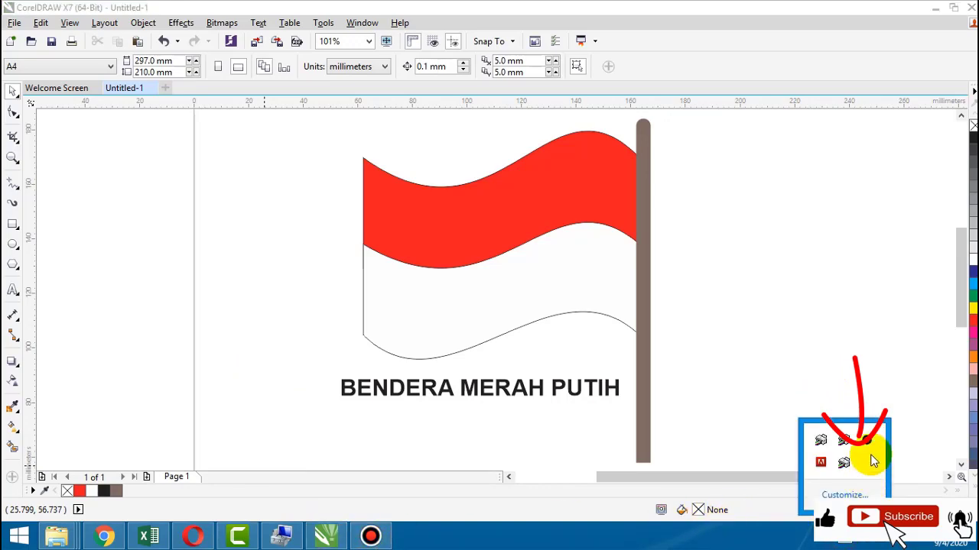